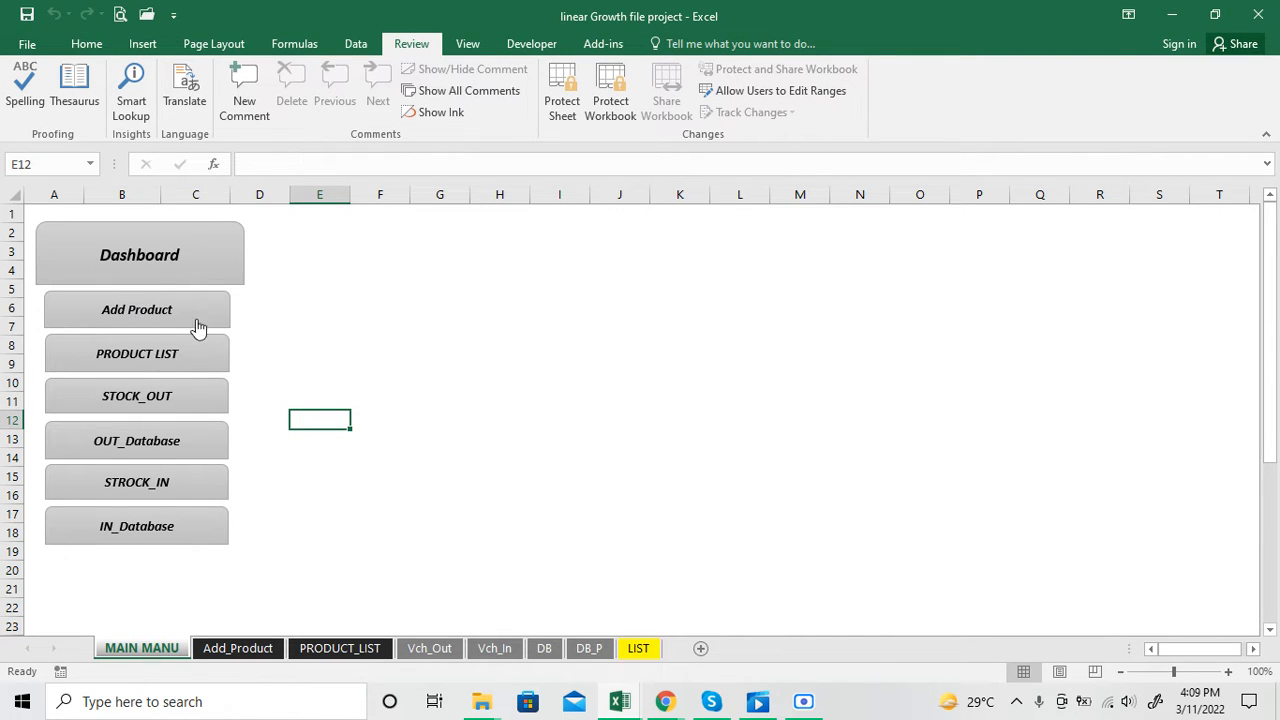
Switch to the VBA editor, stop the interrupted testSup_P macro and return to the workbook
left_click(620, 701)
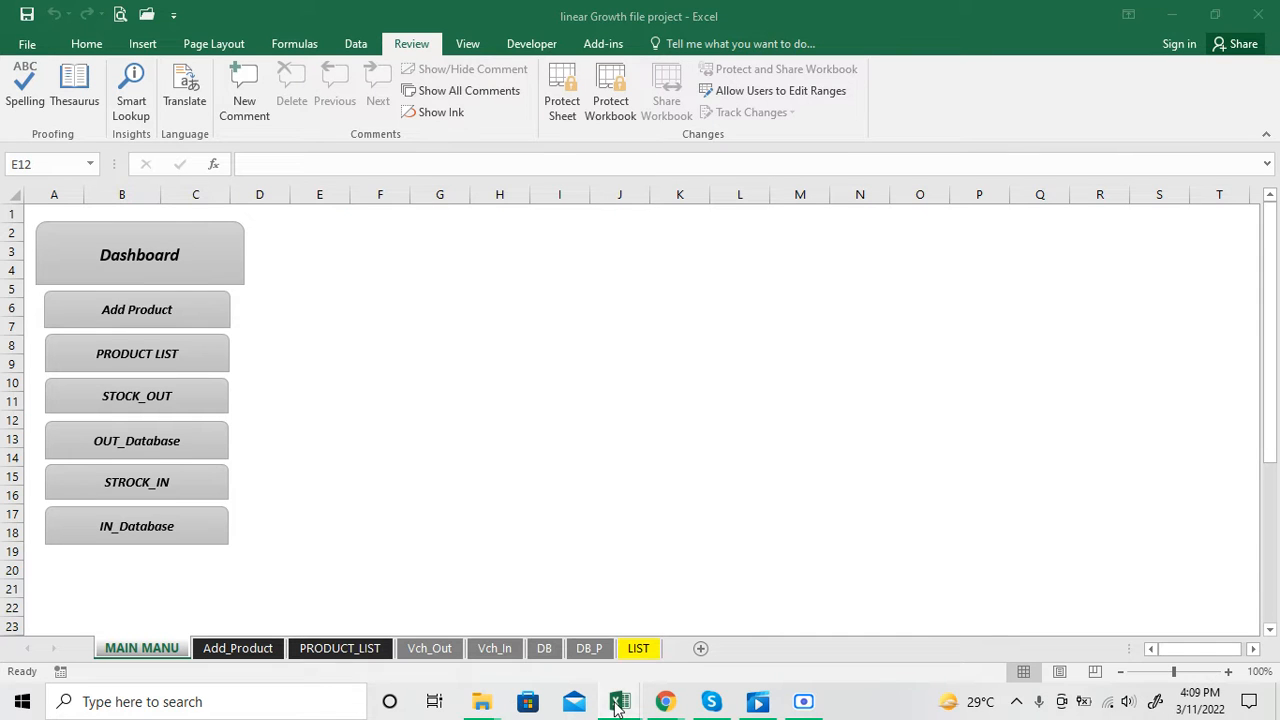
left_click(748, 648)
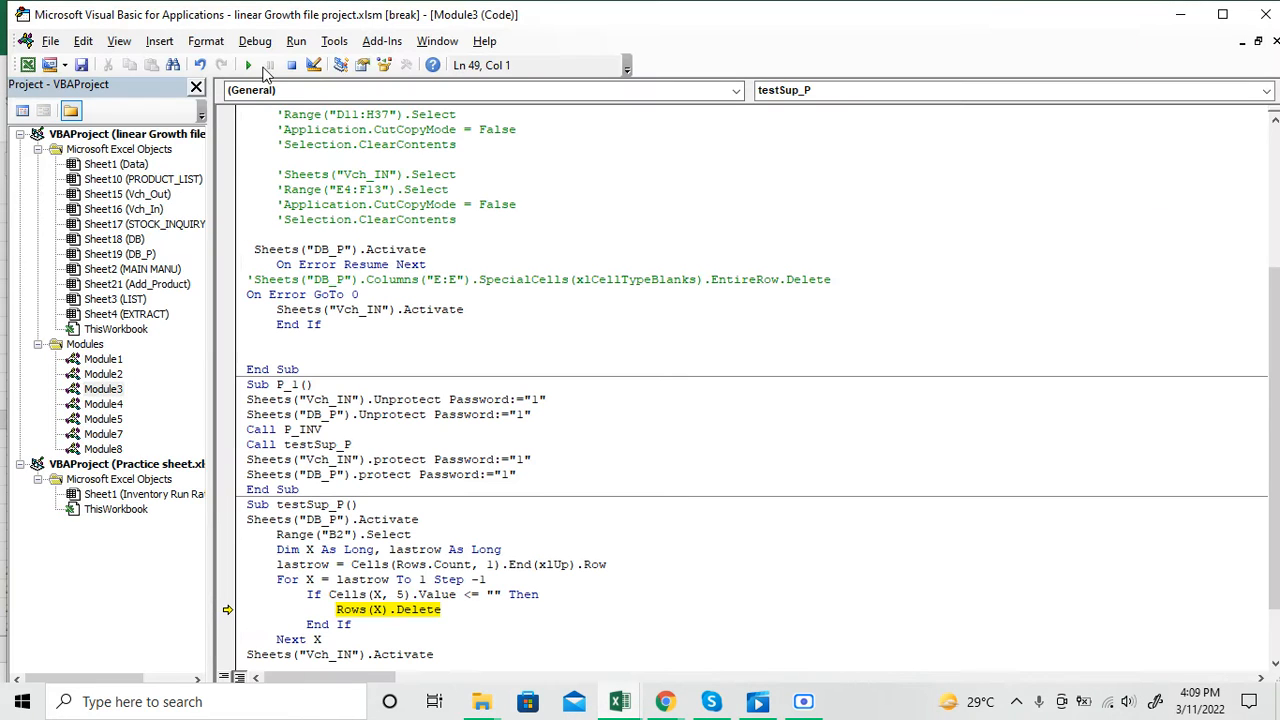
left_click(291, 65)
left_click(248, 65)
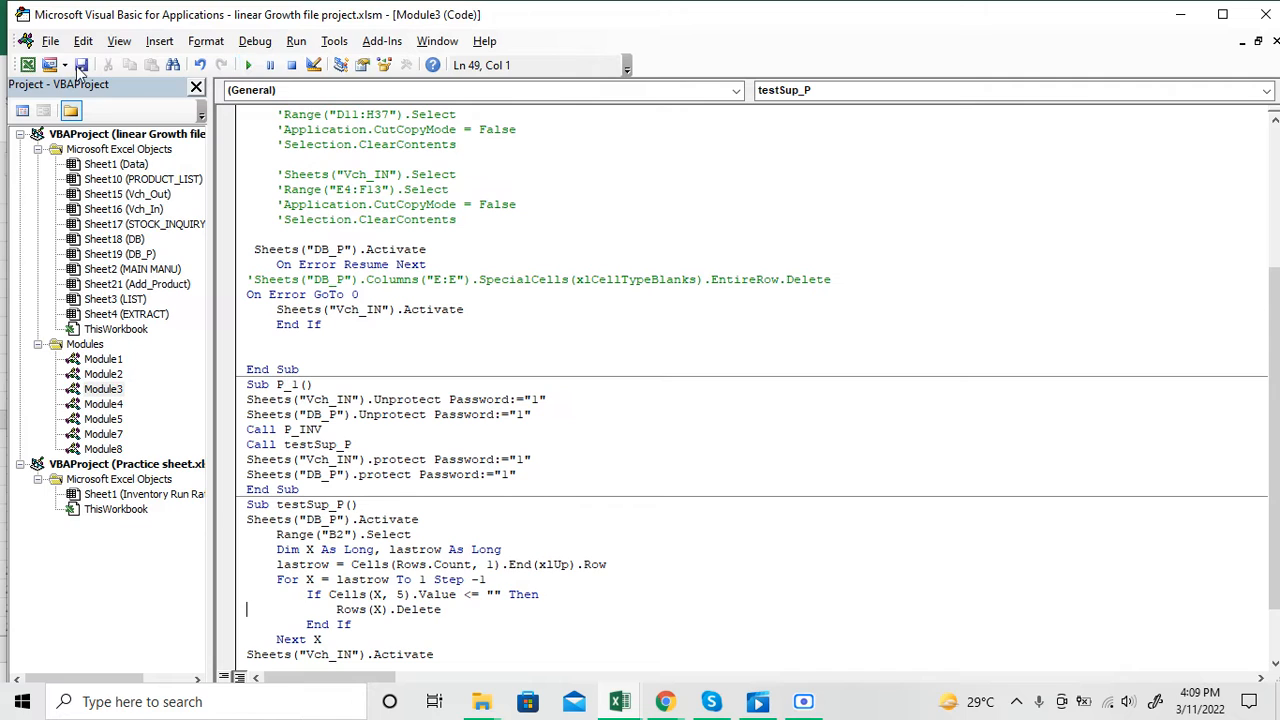
left_click(28, 65)
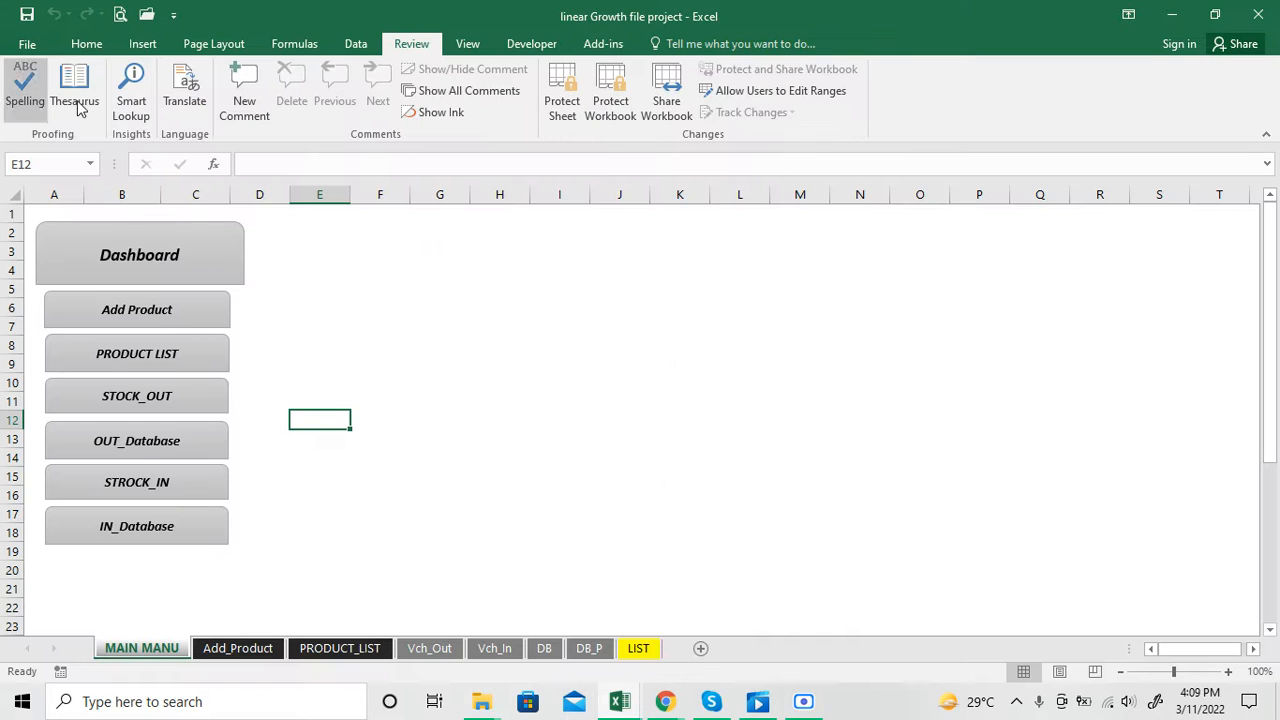
Visit the Add Product, PRODUCT LIST and OUT_Database pages from the dashboard, returning to the main menu after each
left_click(165, 315)
left_click(508, 252)
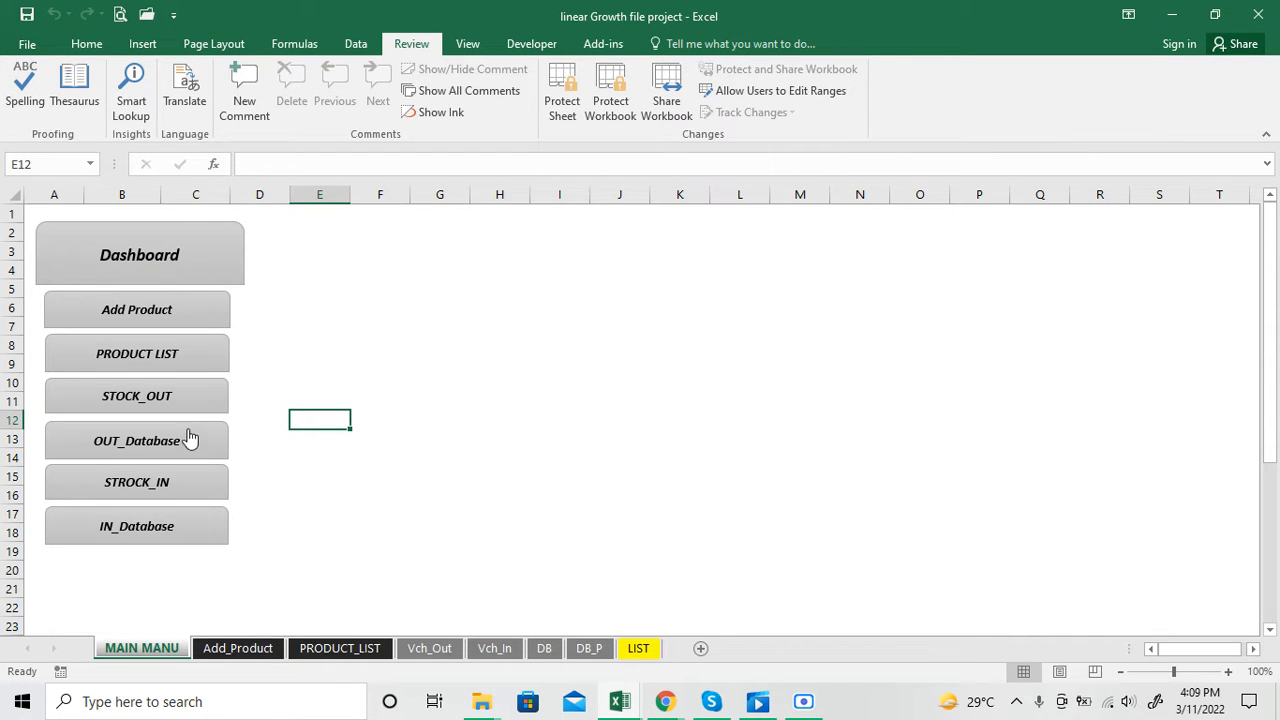
left_click(176, 366)
scroll(483, 388, "up", 7)
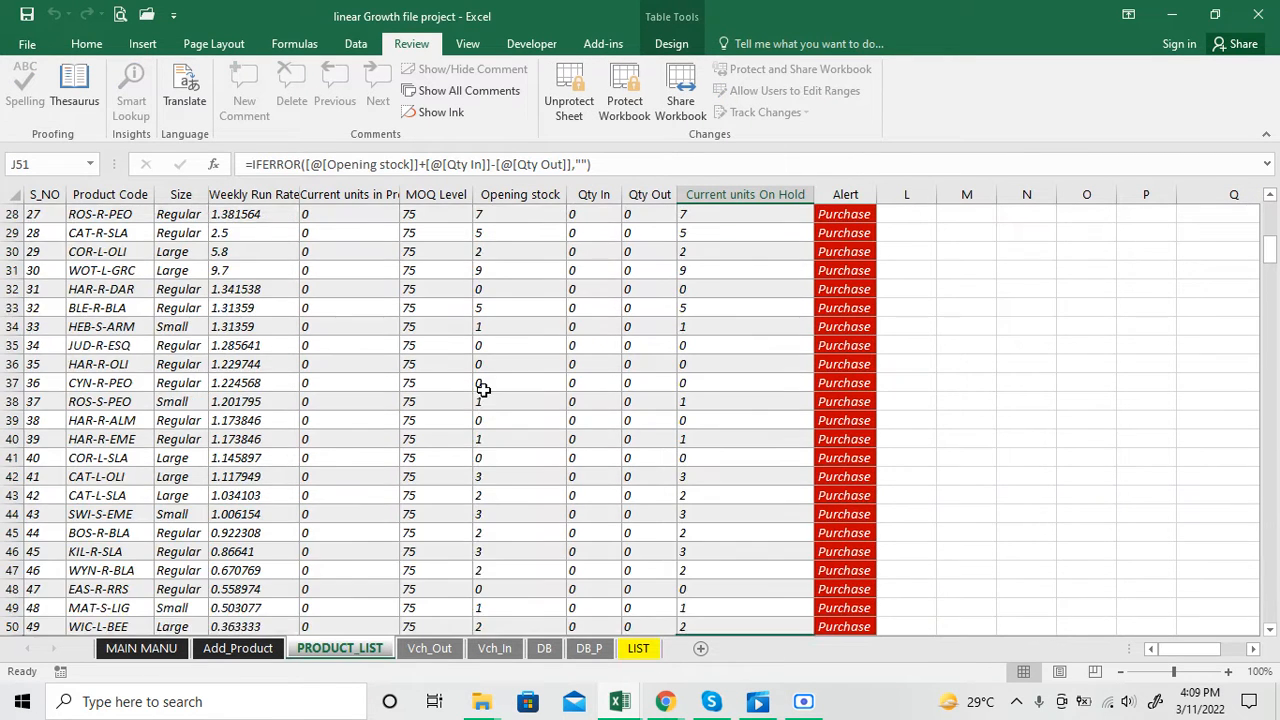
scroll(483, 388, "up", 5)
scroll(797, 286, "down", 1)
scroll(934, 280, "up", 1)
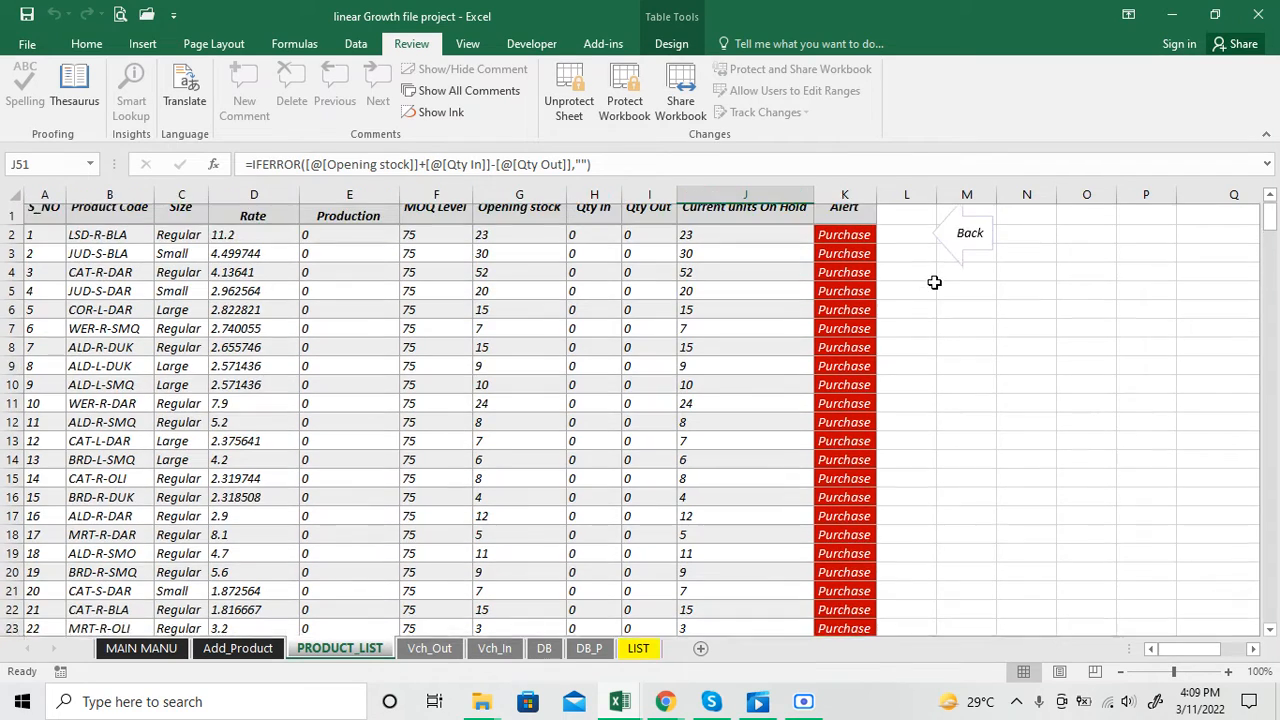
left_click(963, 262)
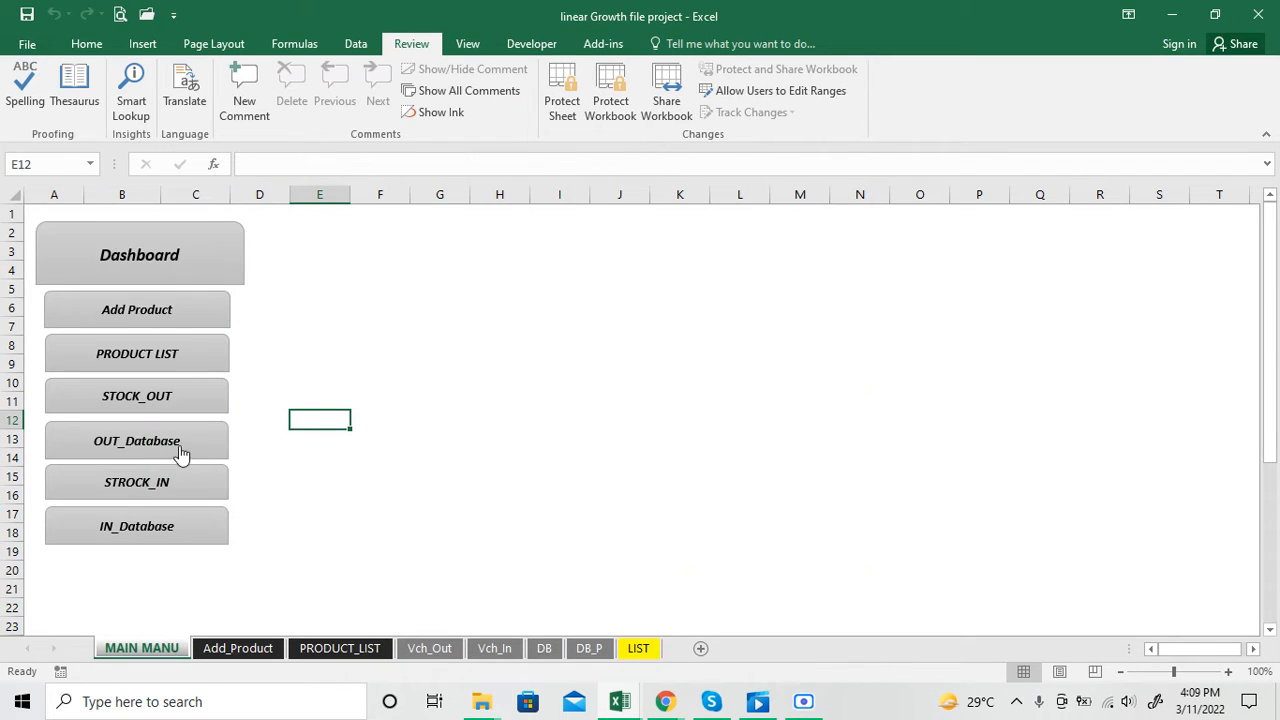
left_click(180, 450)
left_click(566, 242)
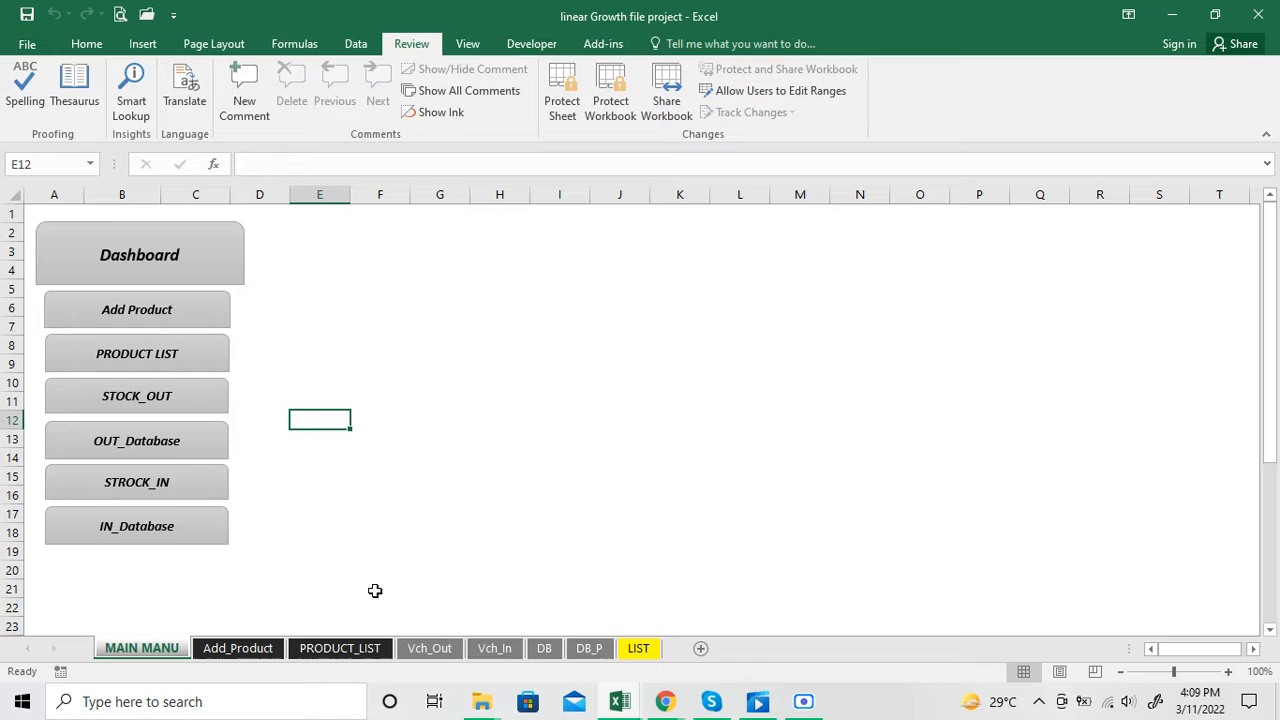
Review the Add_Product form entries and locate the matching TT-02 row at the end of the PRODUCT_LIST sheet
left_click(238, 648)
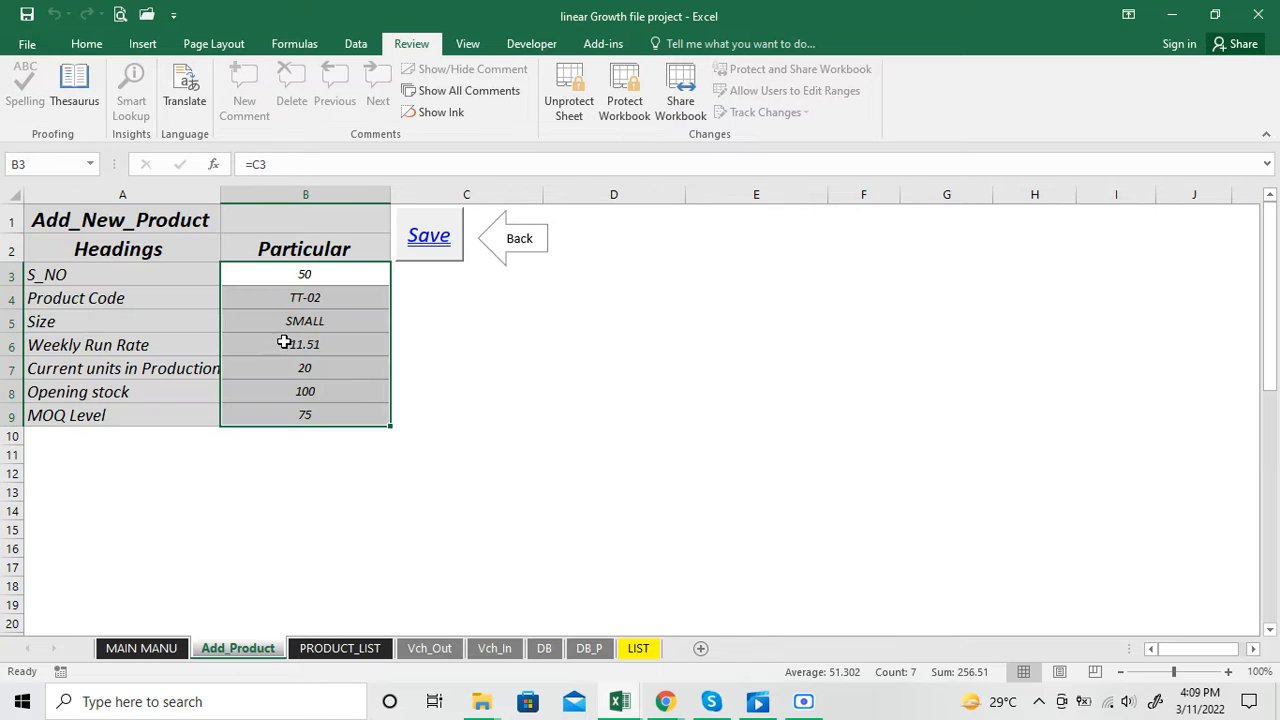
left_click(353, 388)
left_click(336, 296)
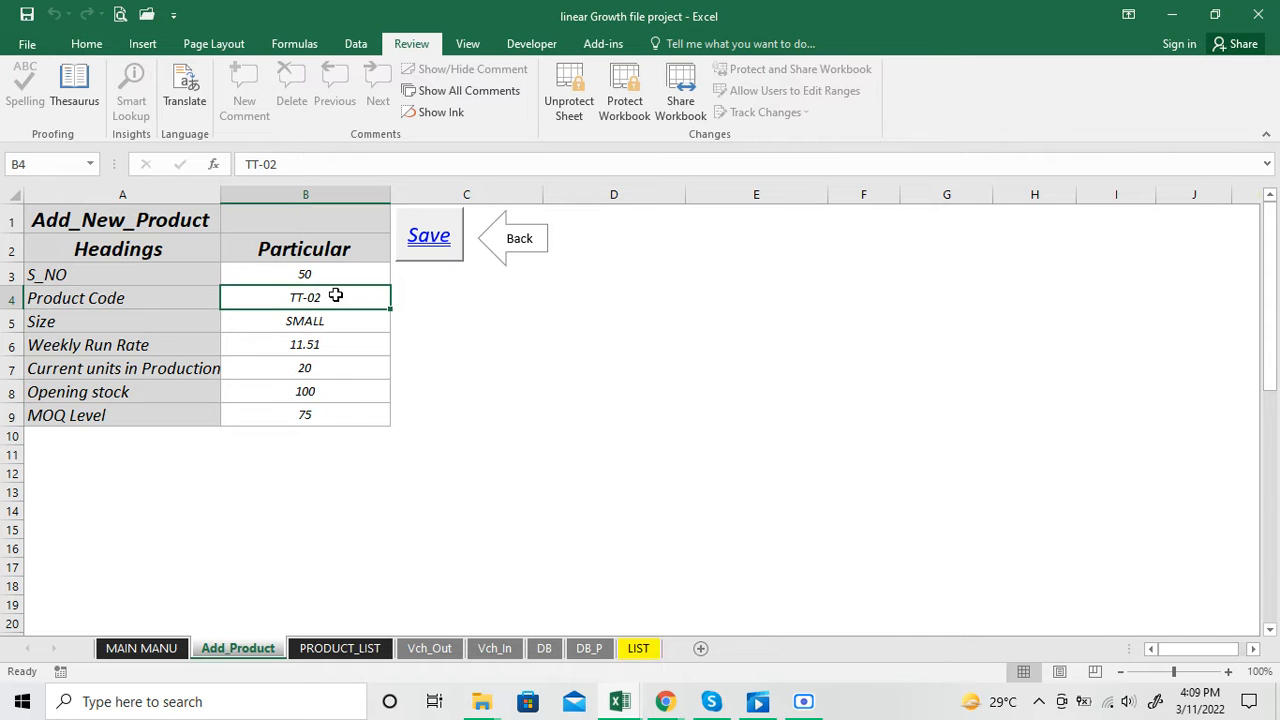
left_click(320, 649)
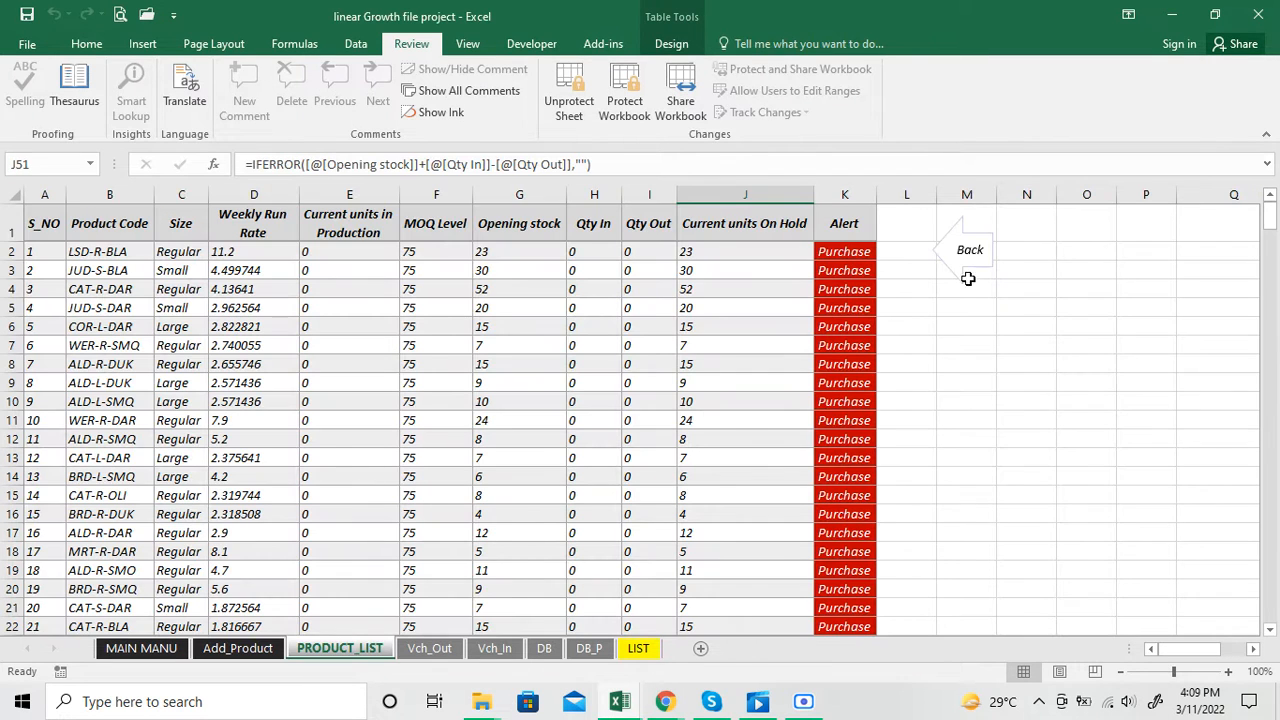
left_click_drag(1268, 214, 1268, 262)
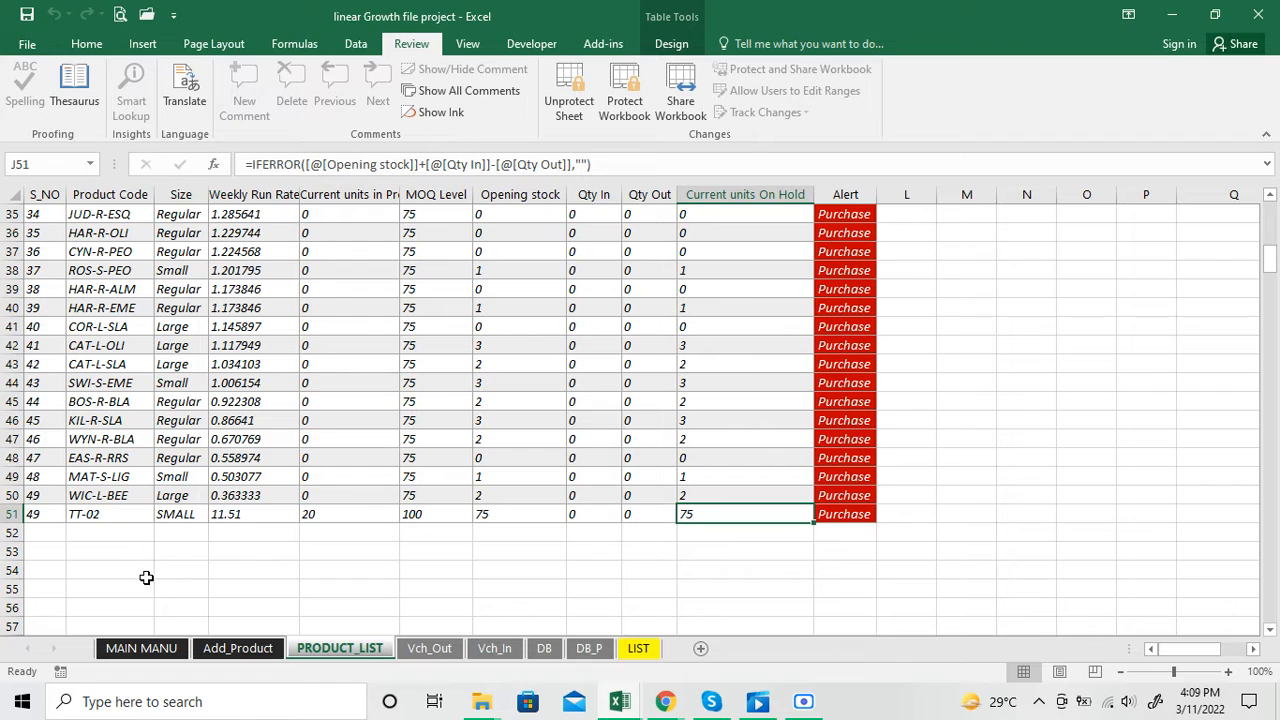
left_click(96, 515)
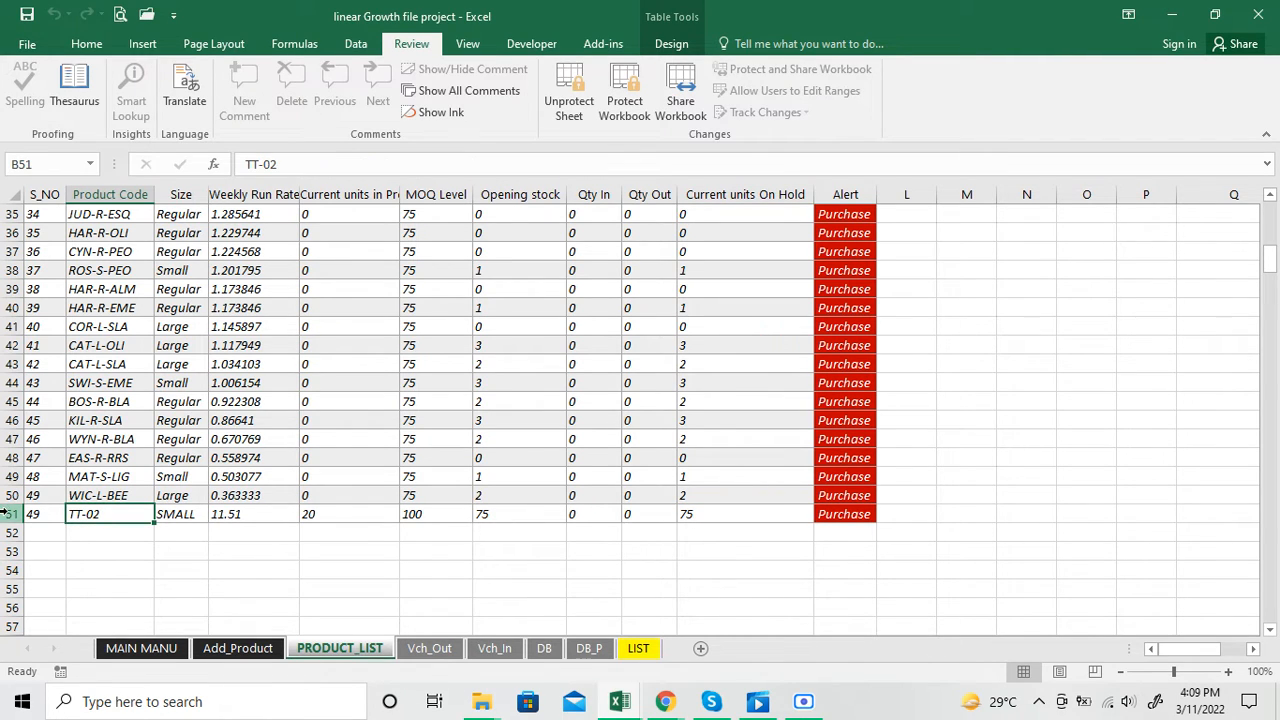
Change the product code on the Add_Product form to TT-03
left_click(240, 648)
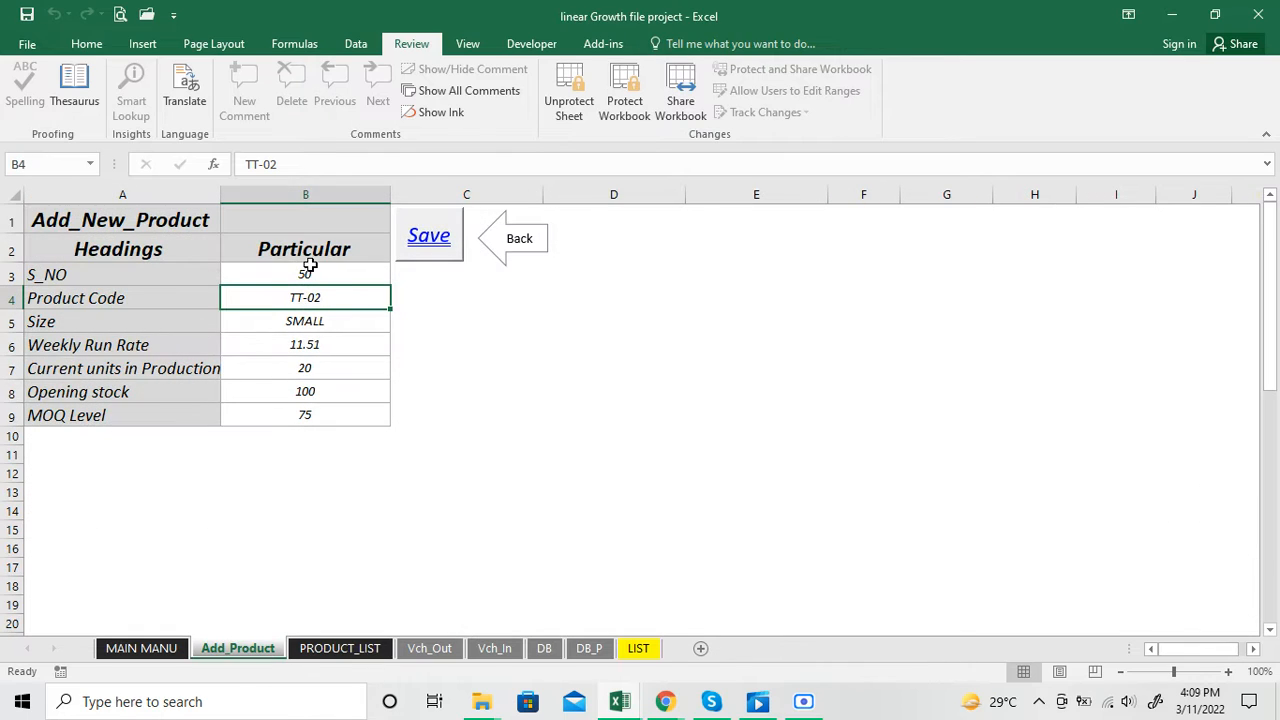
double_click(316, 299)
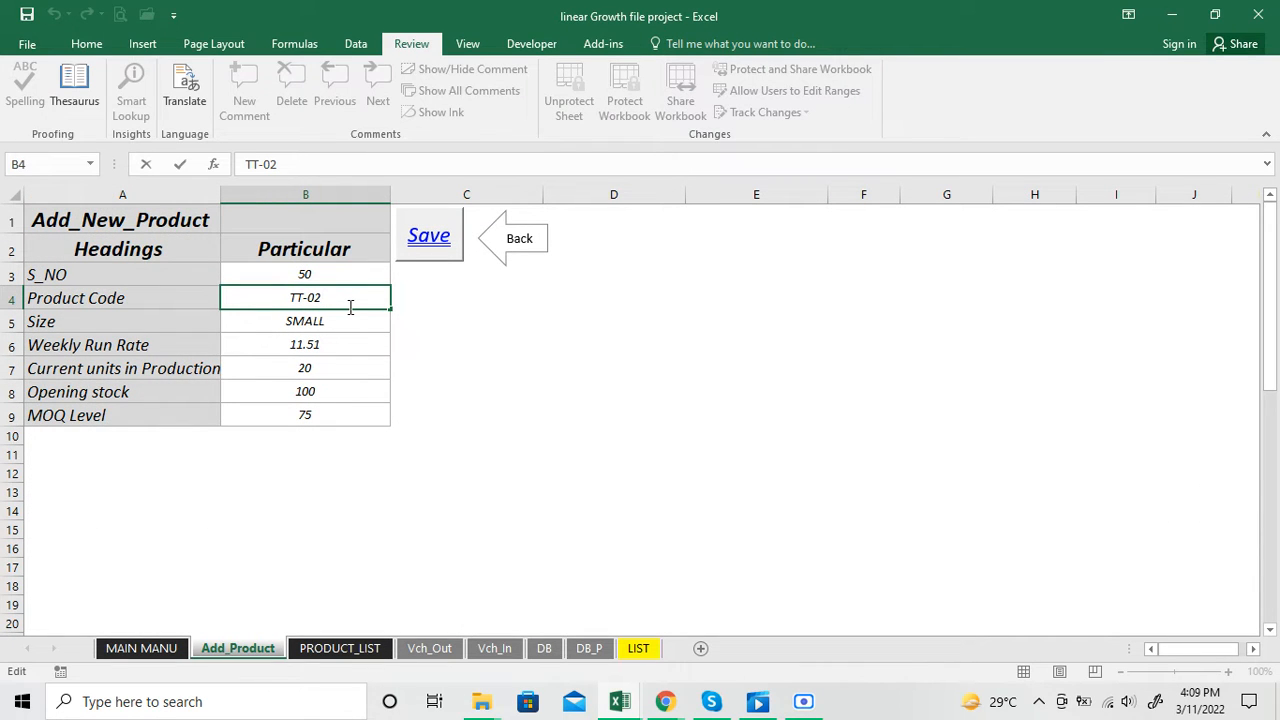
key("BackSpace")
type("3")
key("Return")
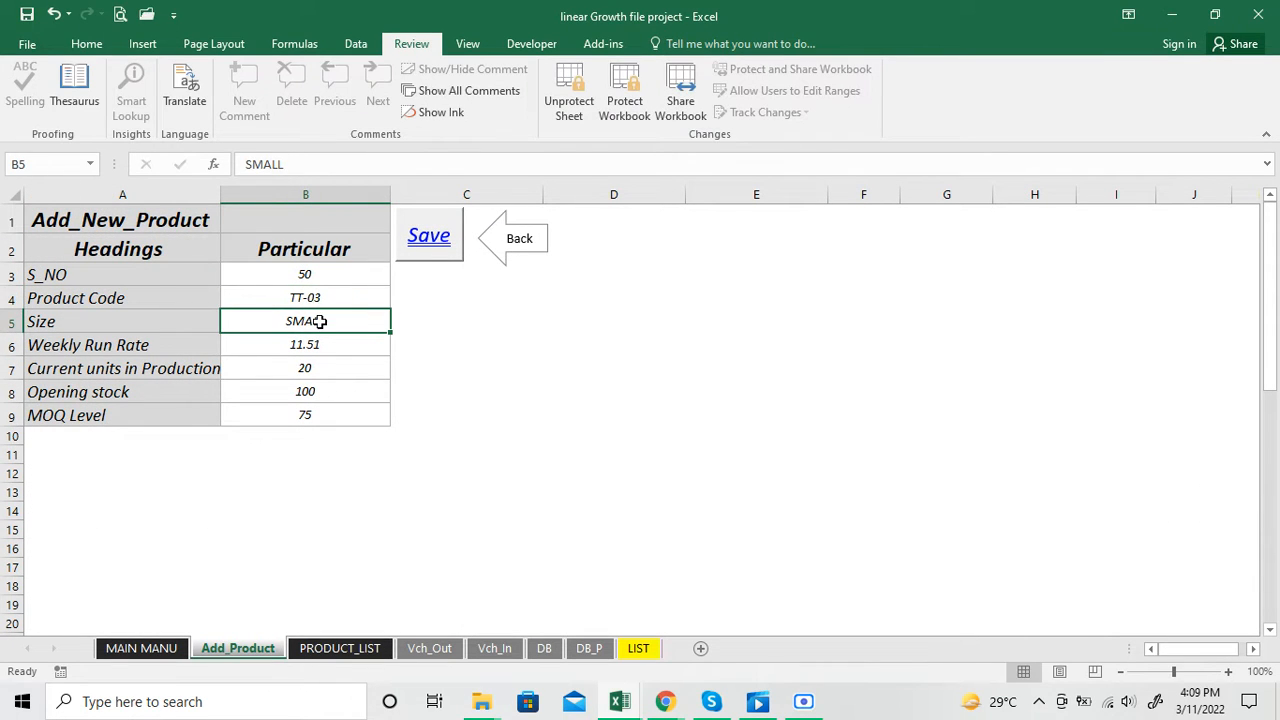
Set the form's opening stock to 50 and save the new product to the database
left_click(318, 393)
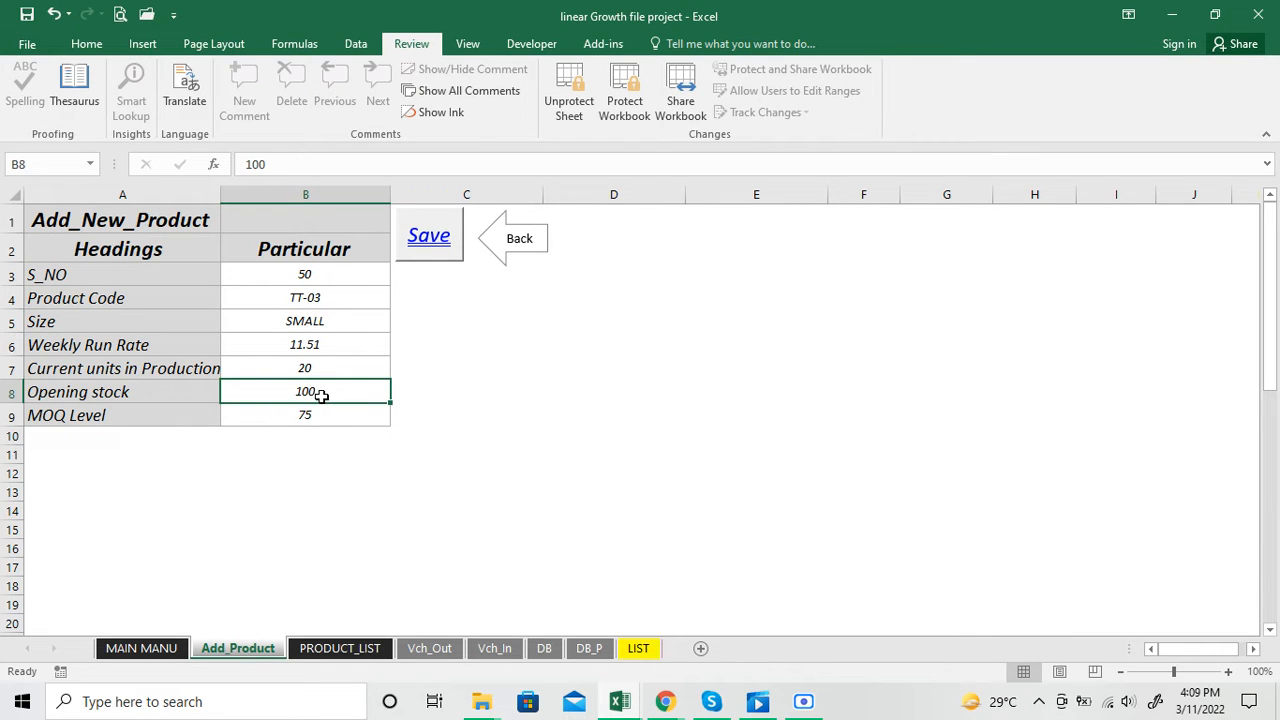
type("50")
key("Return")
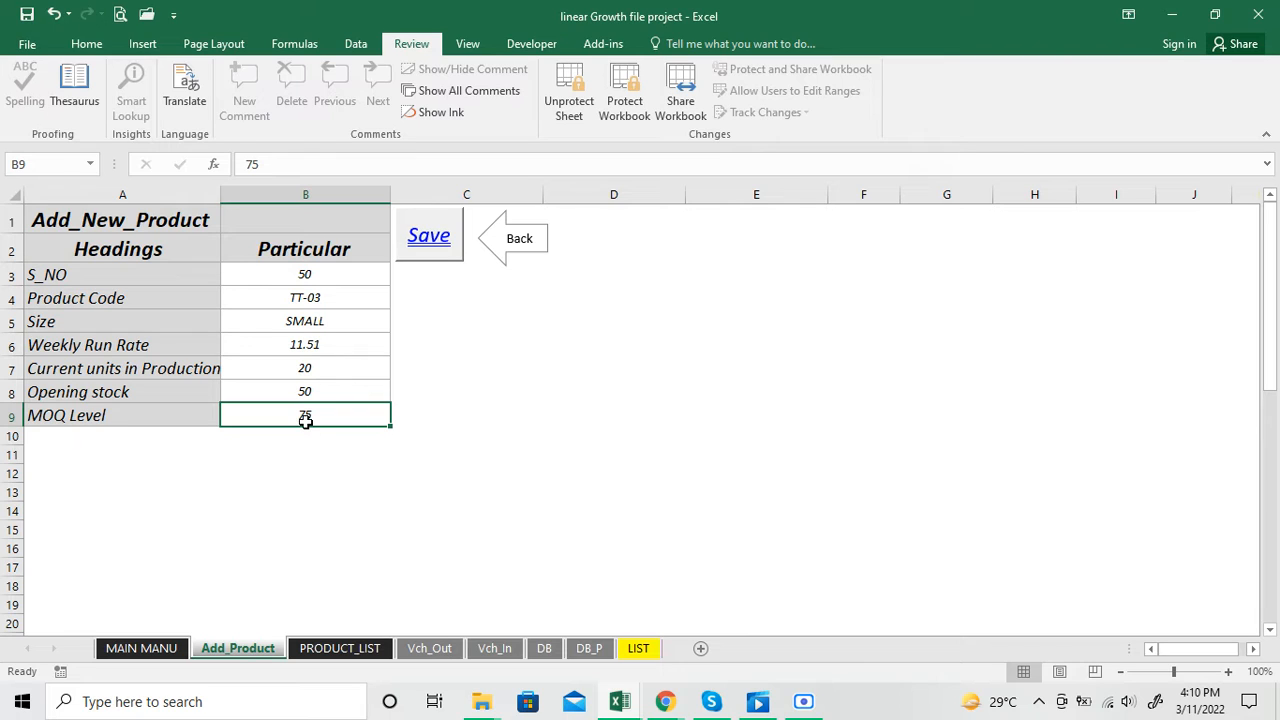
left_click(423, 249)
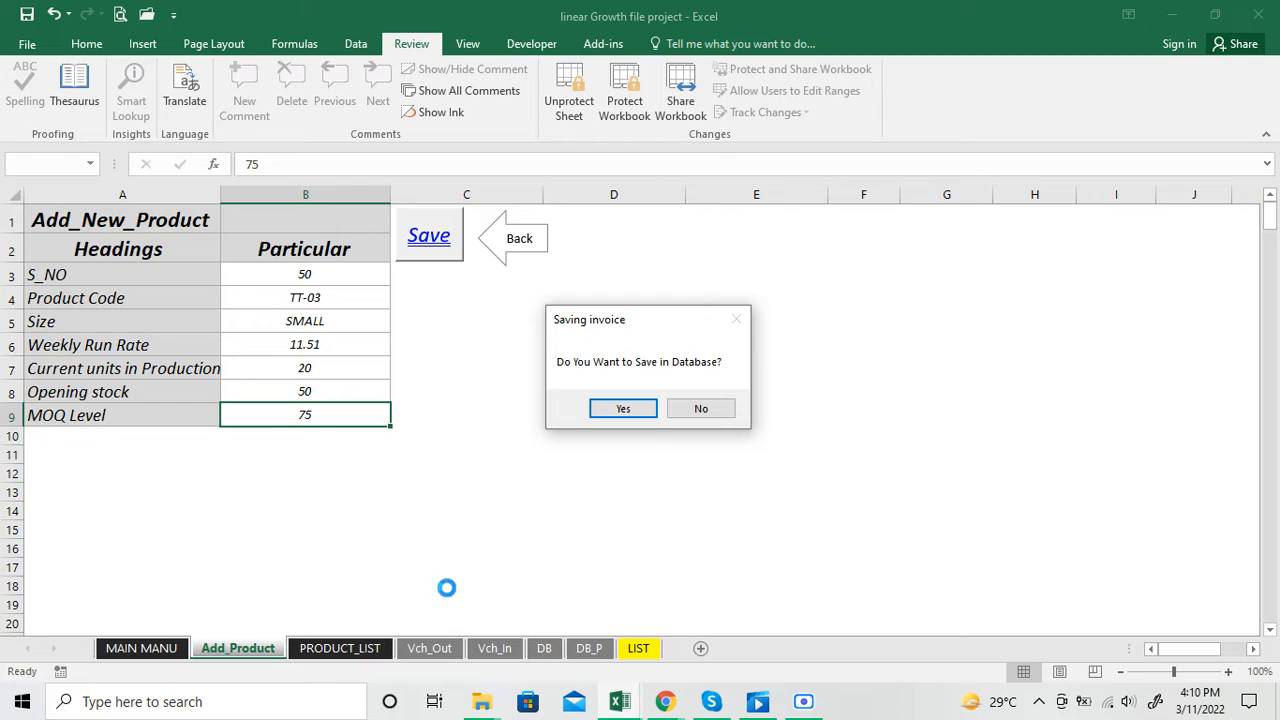
left_click(636, 417)
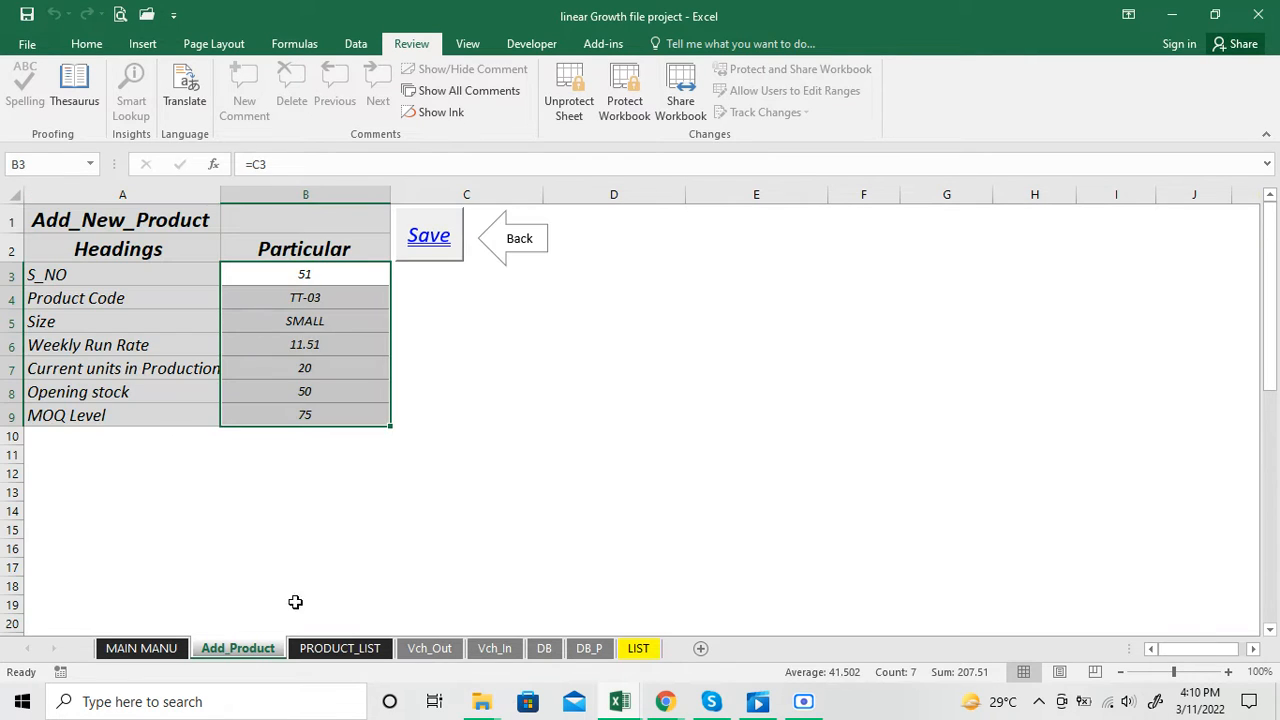
Check the form's S_NO and find the TT-03 record at the end of the PRODUCT_LIST sheet
left_click(312, 277)
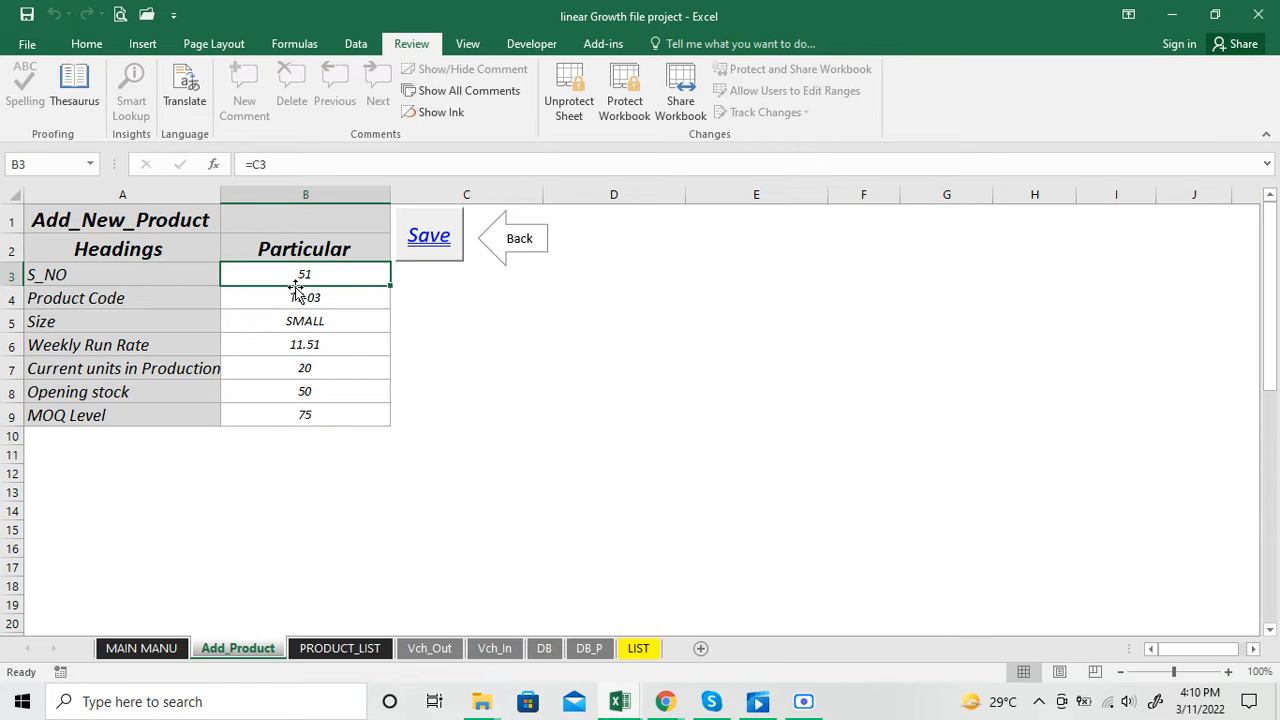
left_click(368, 648)
scroll(339, 445, "down", 3)
scroll(339, 445, "down", 13)
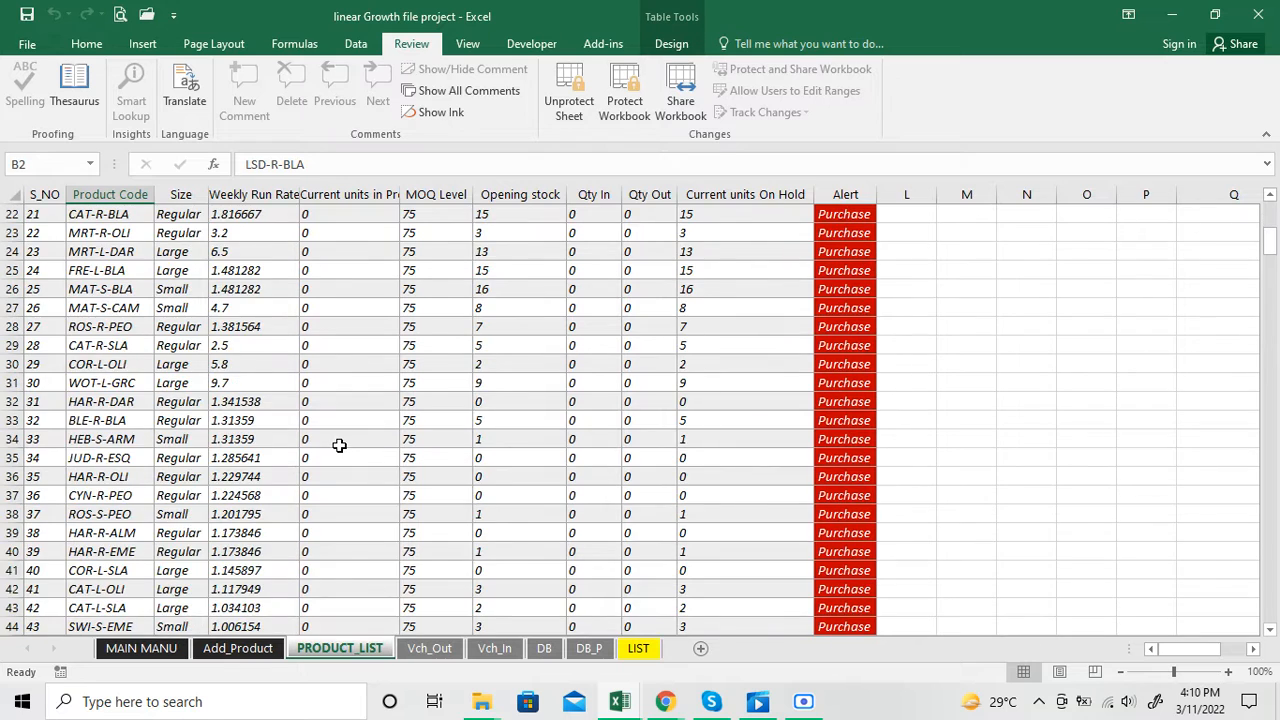
scroll(339, 446, "up", 2)
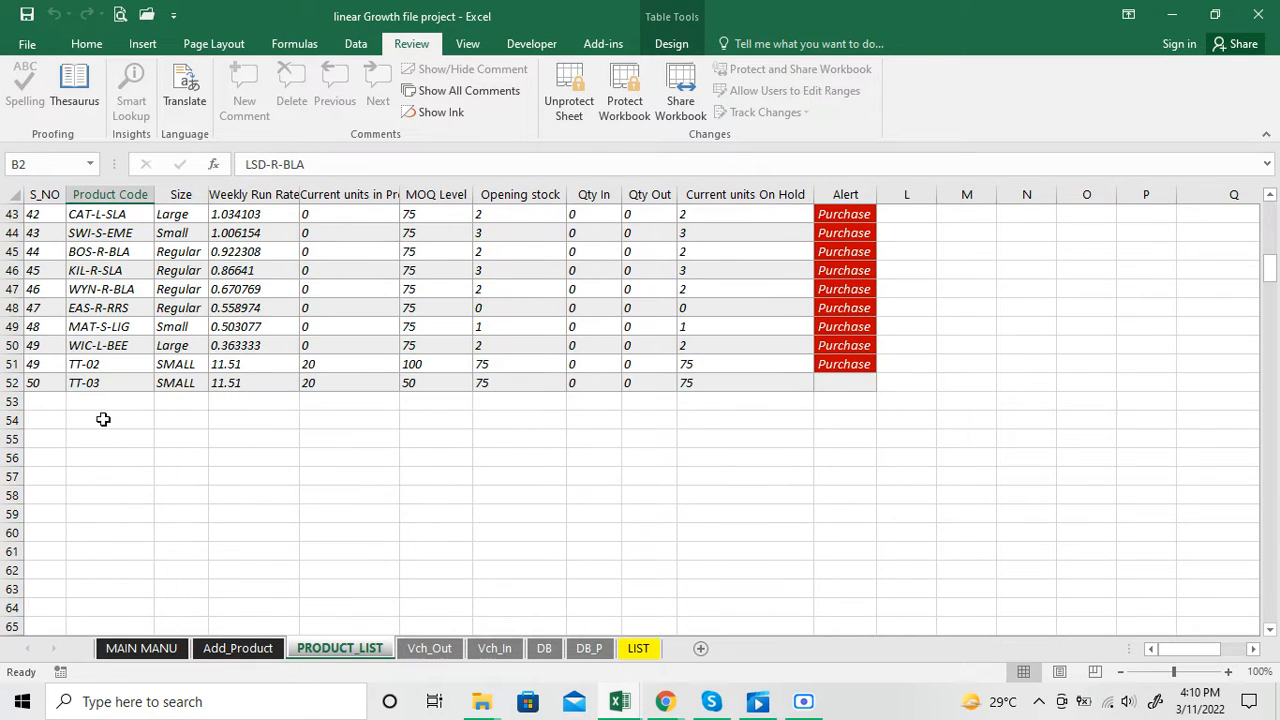
left_click(84, 388)
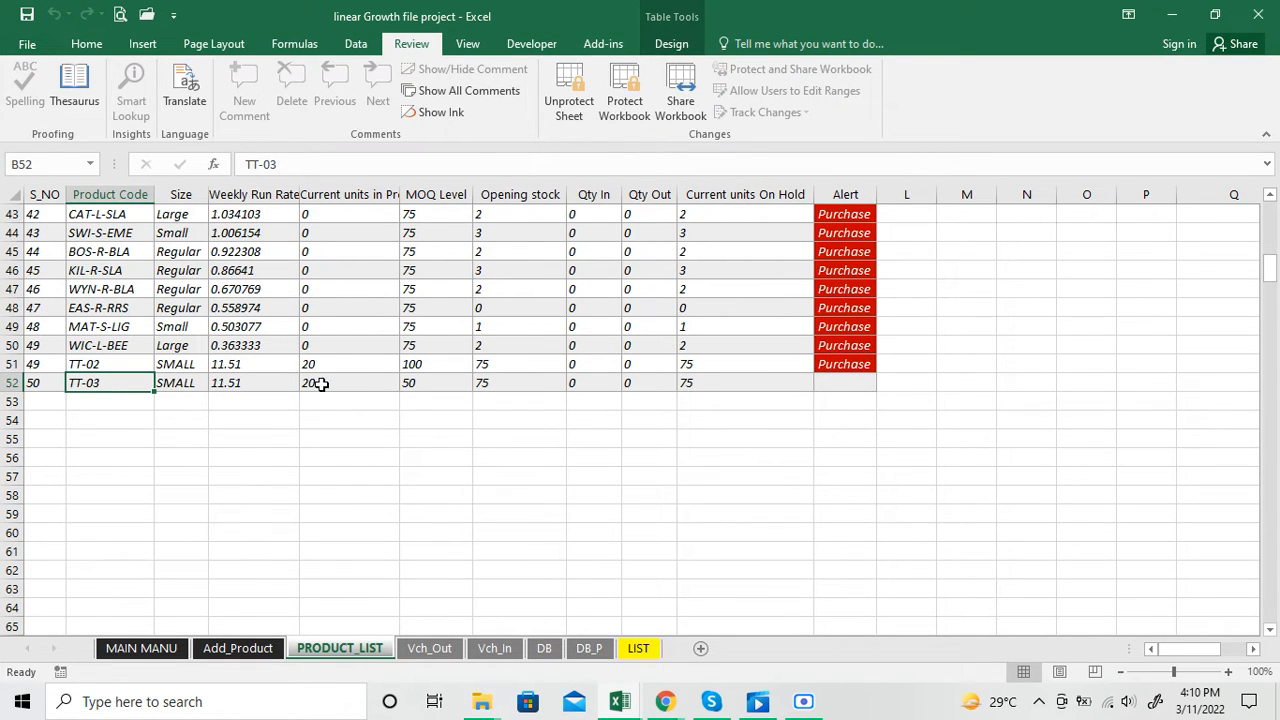
Compare the MOQ Level, Opening stock, Current units On Hold and Alert cells of TT-03, then examine the TT-02 alert formula
left_click(412, 384)
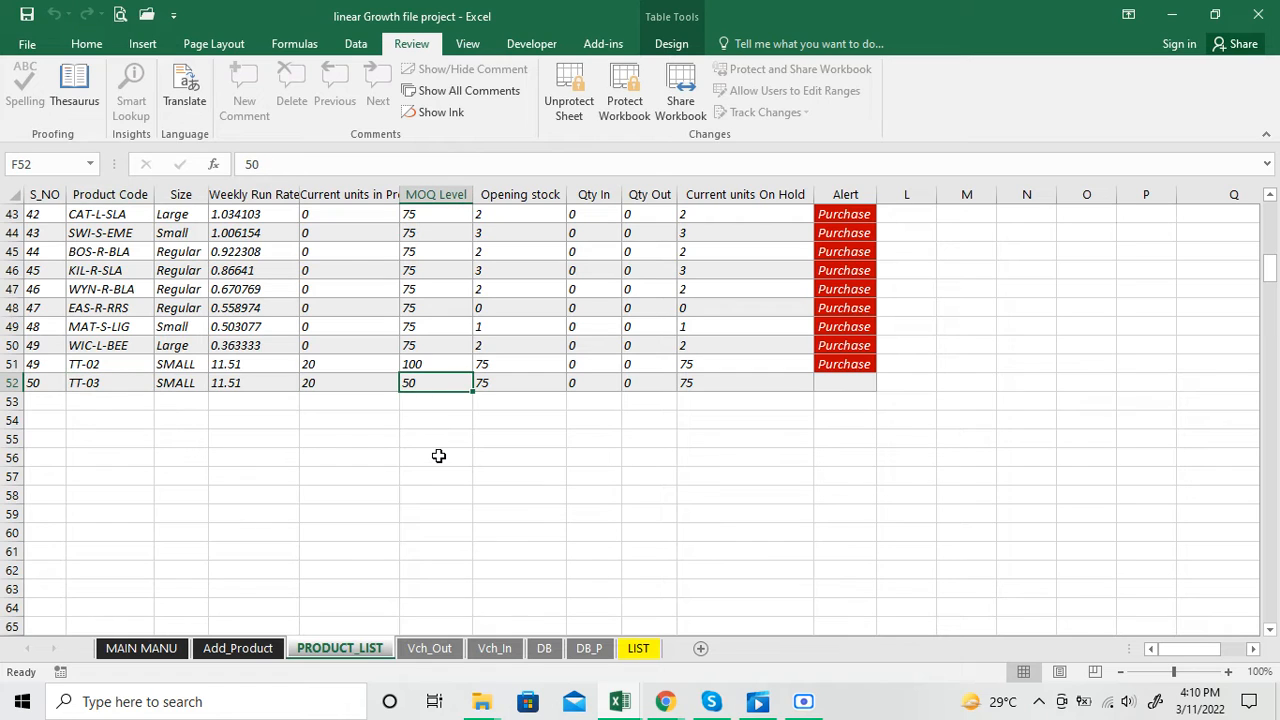
left_click(504, 388)
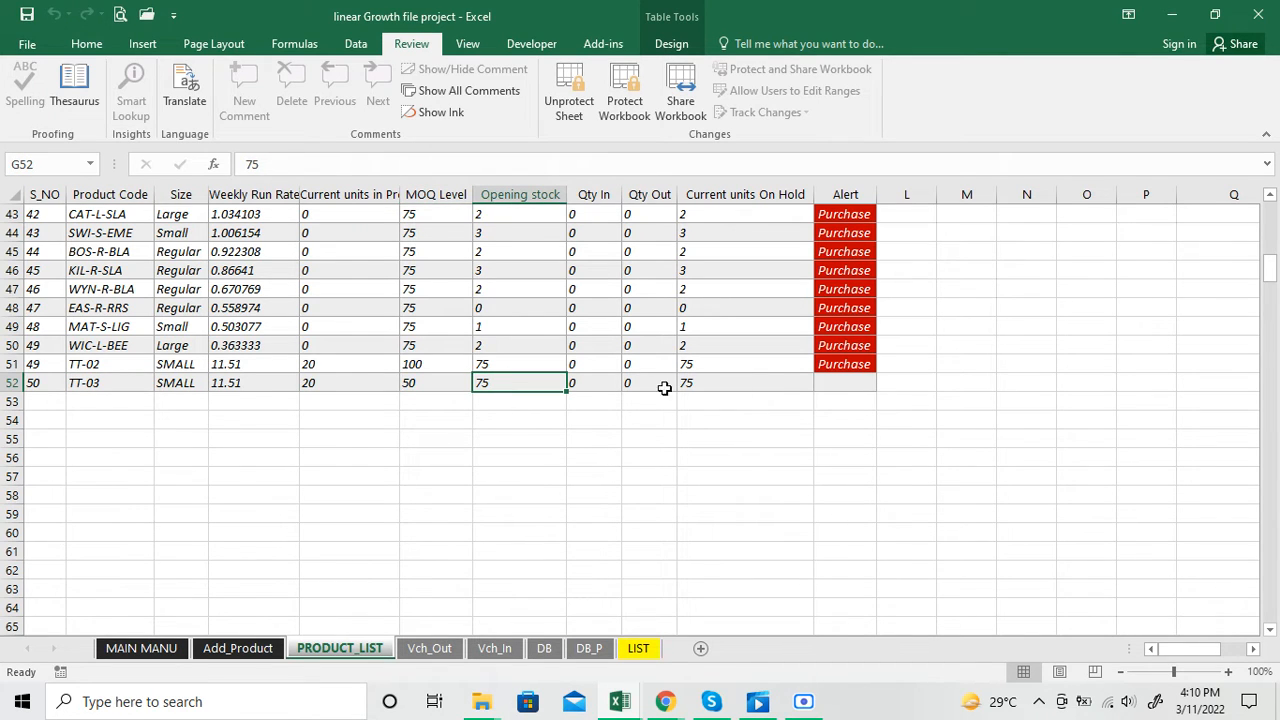
left_click(836, 383)
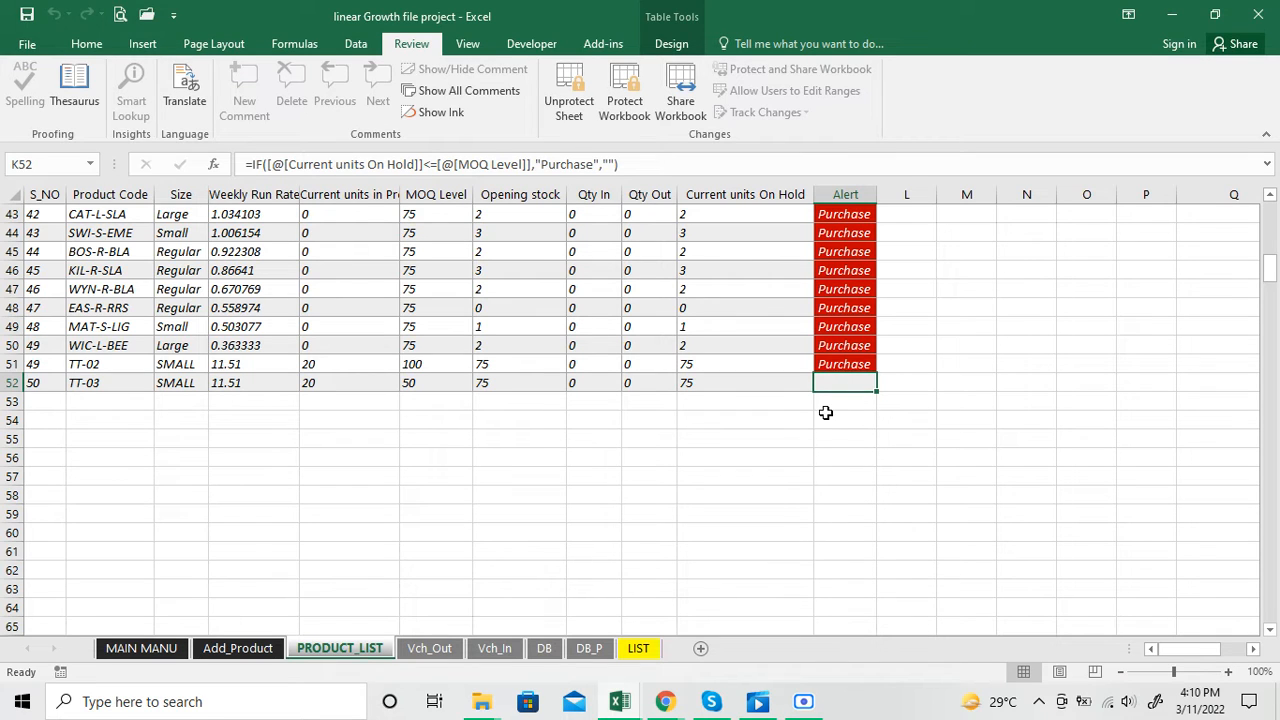
left_click(693, 378)
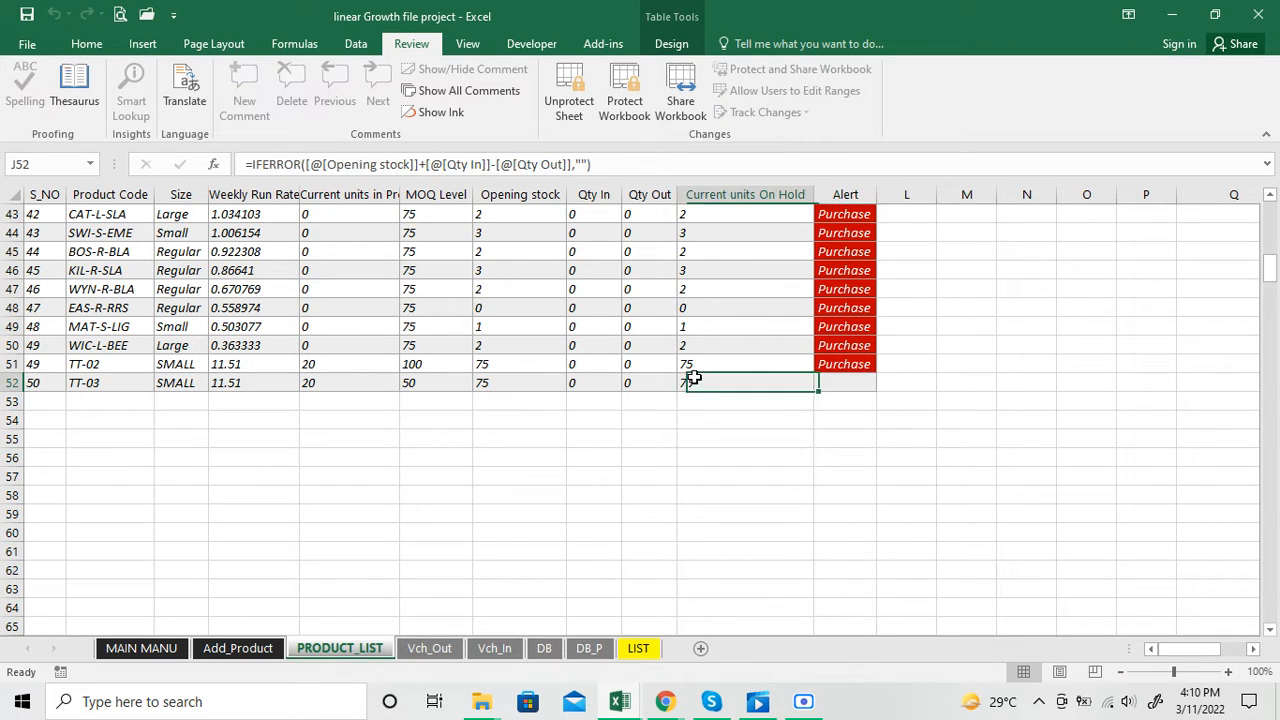
left_click(411, 385)
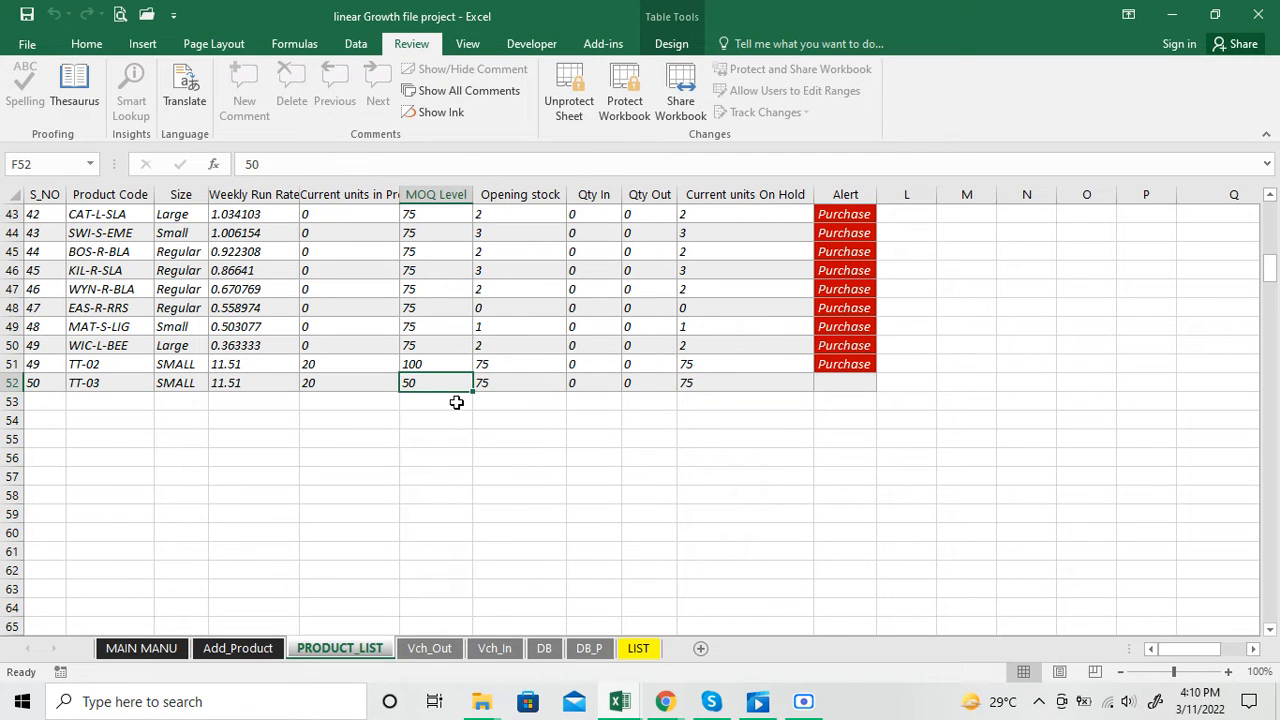
left_click(846, 383)
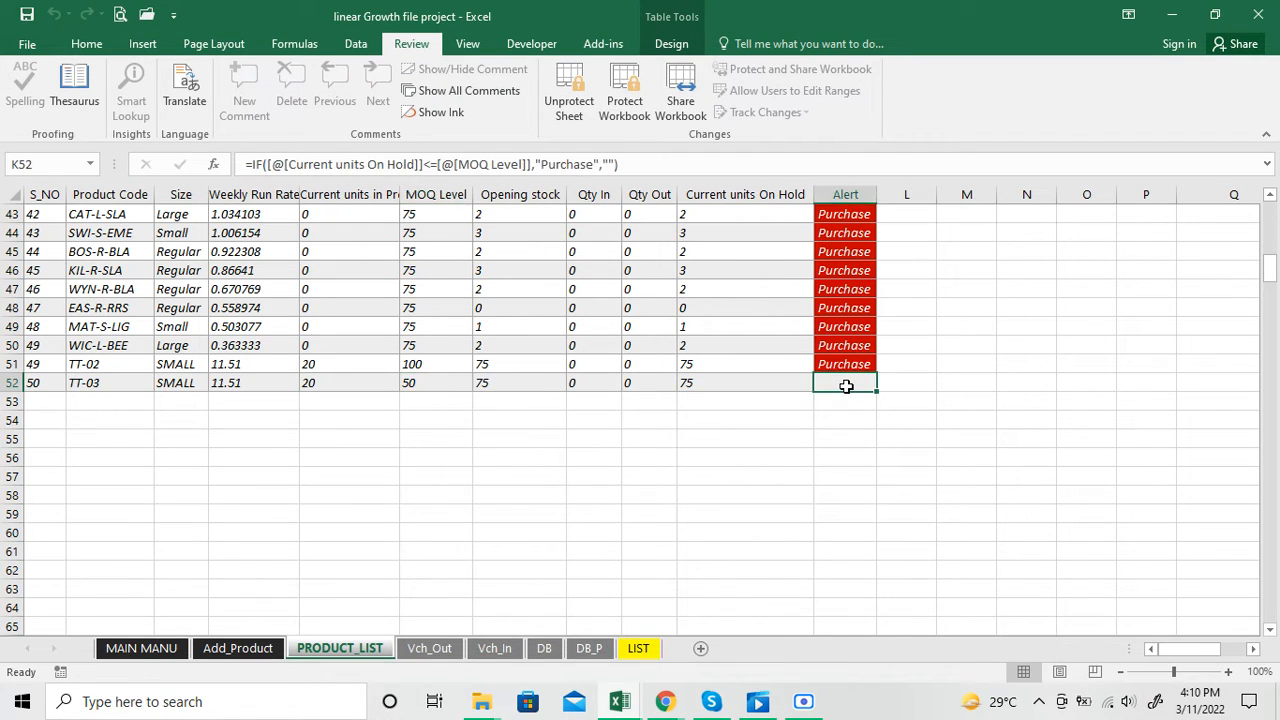
left_click(441, 385)
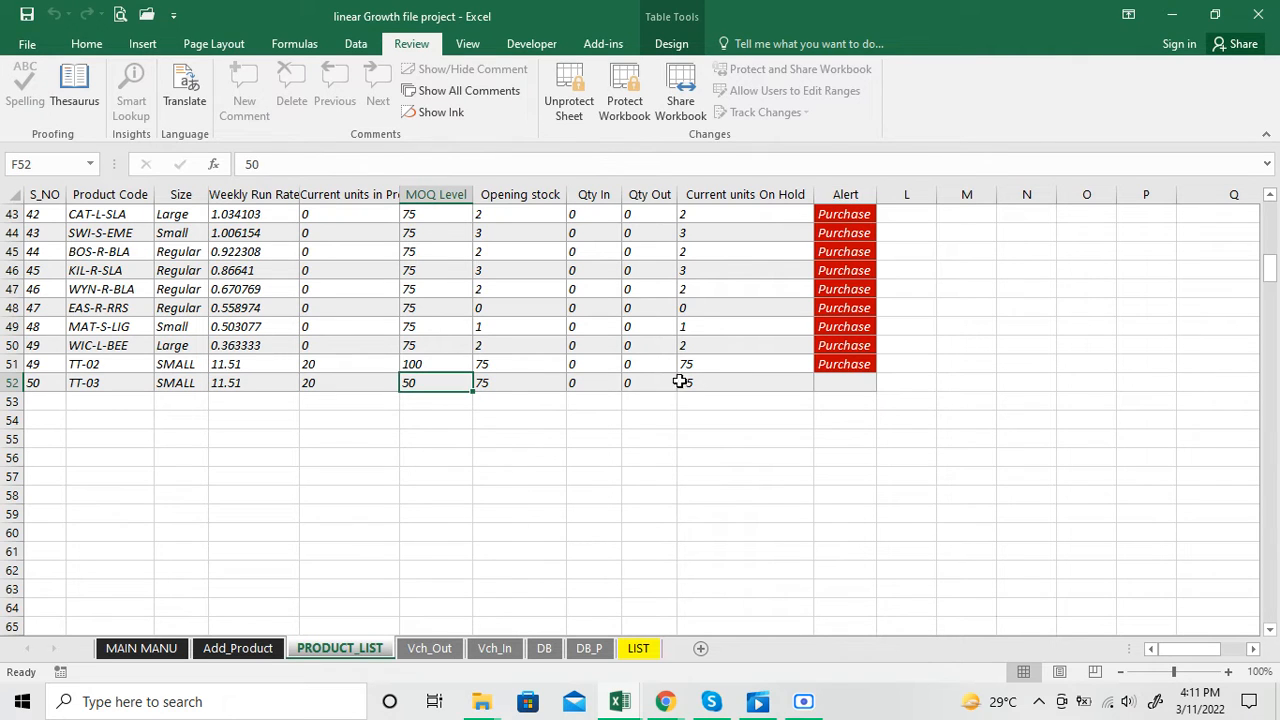
left_click(702, 383)
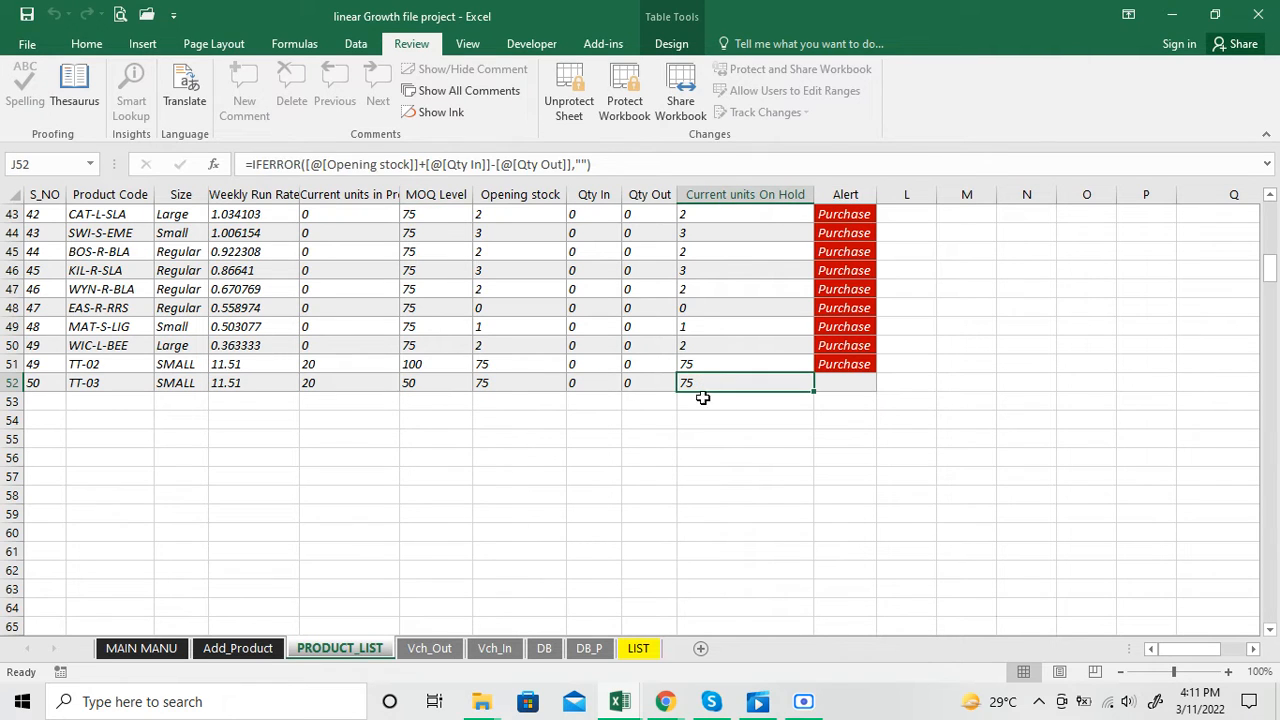
left_click(412, 383)
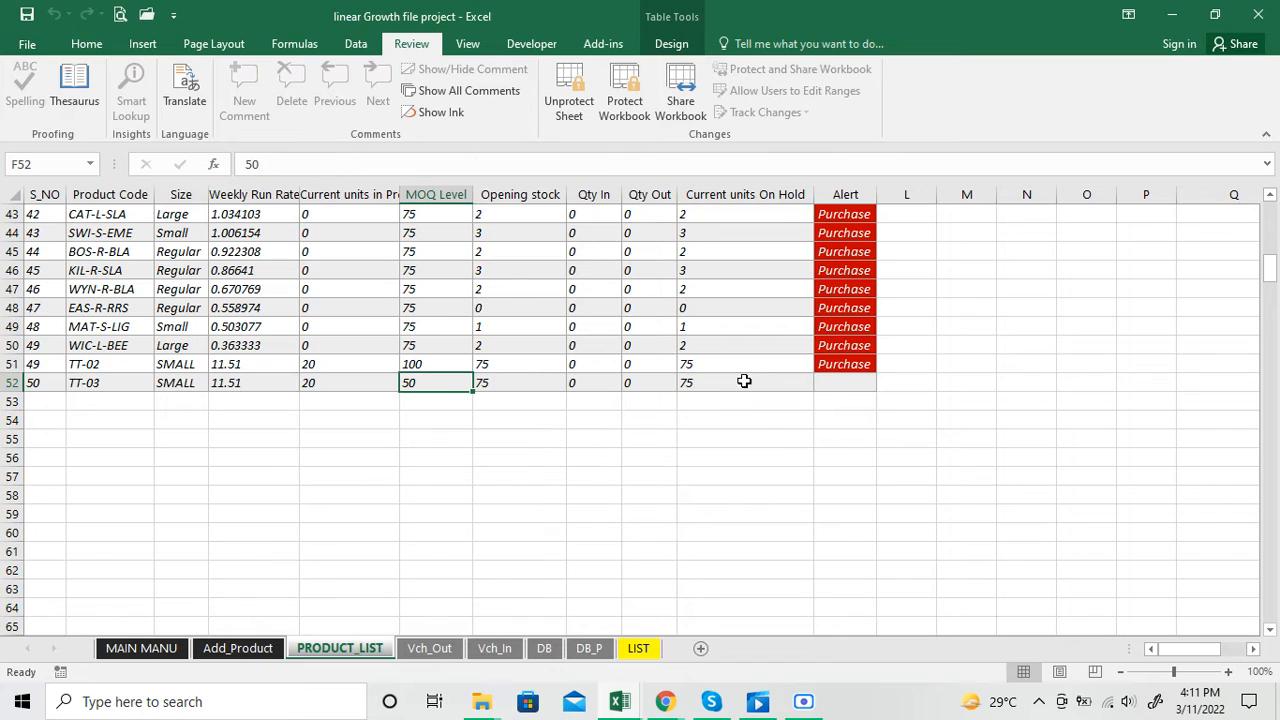
left_click(846, 362)
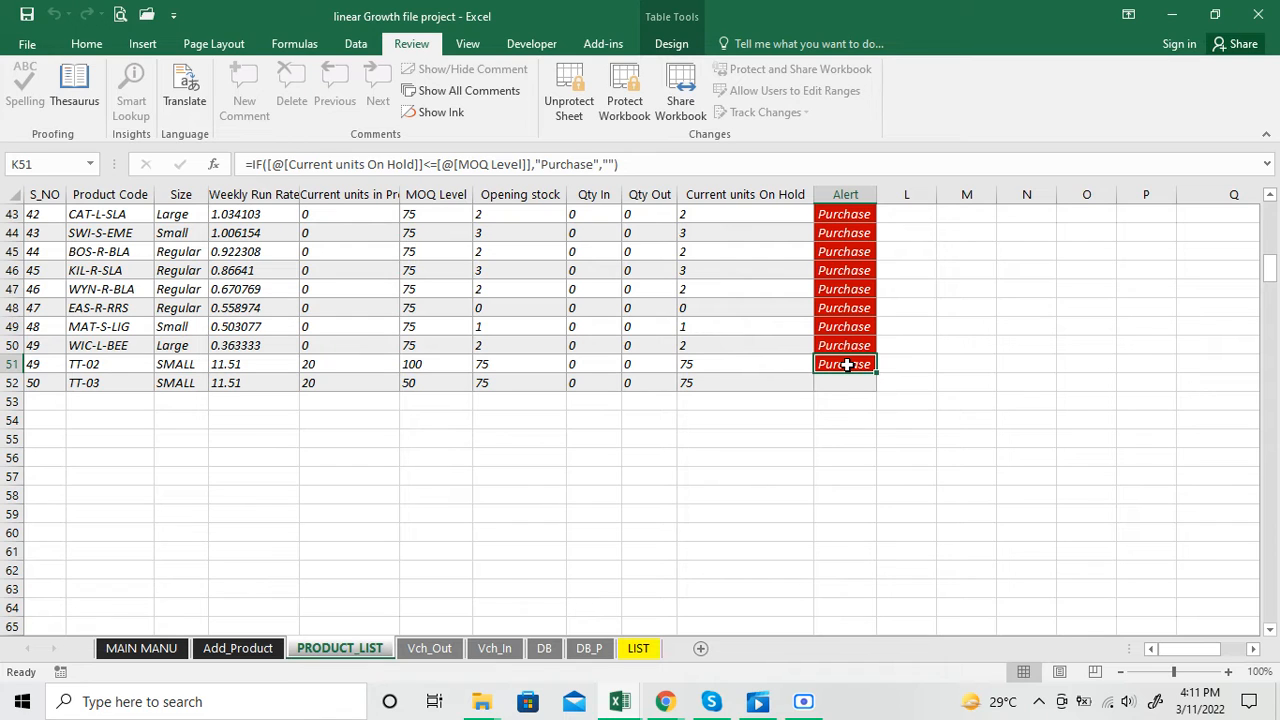
Examine the product code choices on the Vch_Out sheet and look through the product records on PRODUCT_LIST
left_click(429, 648)
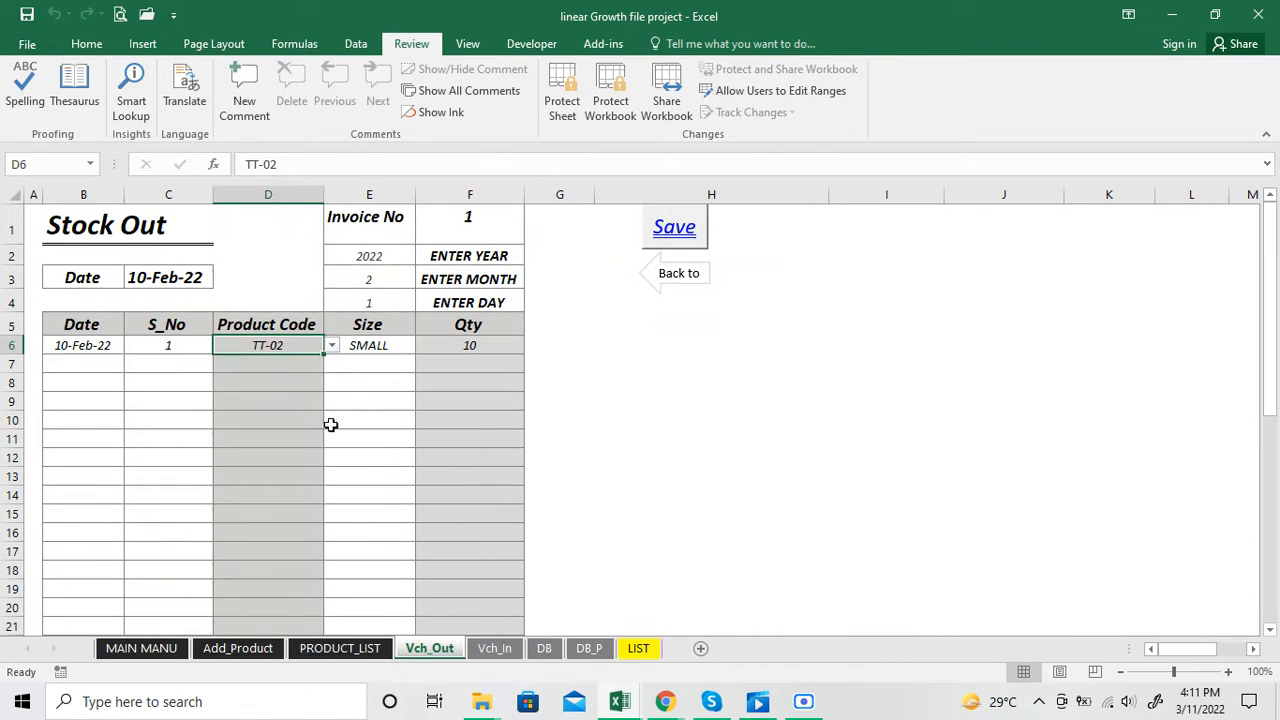
left_click(331, 345)
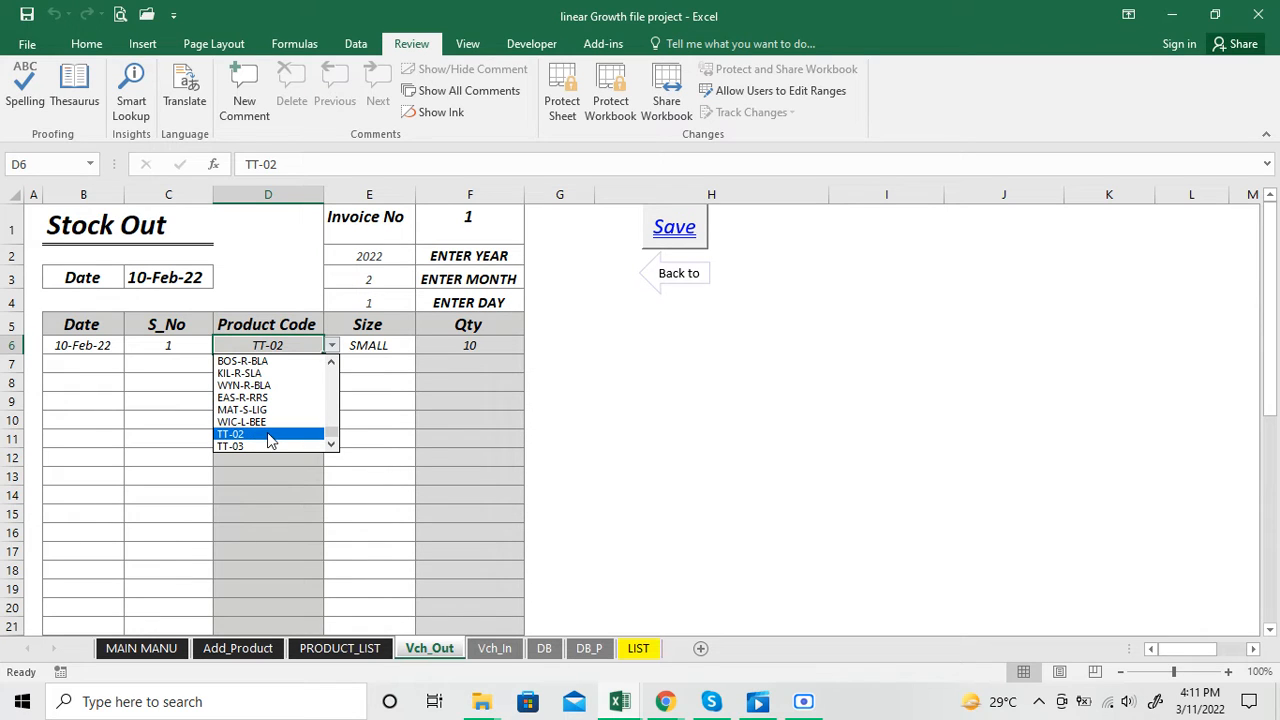
left_click(373, 403)
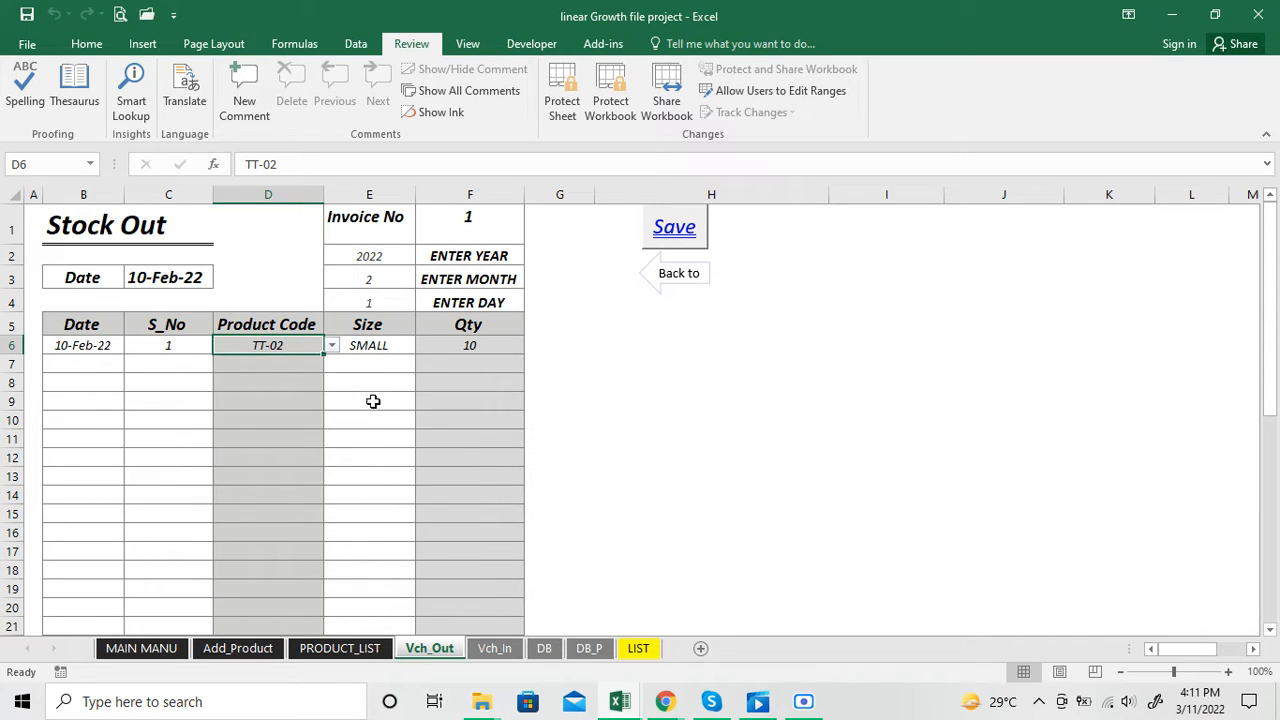
left_click(334, 652)
scroll(623, 432, "up", 4)
scroll(623, 432, "up", 10)
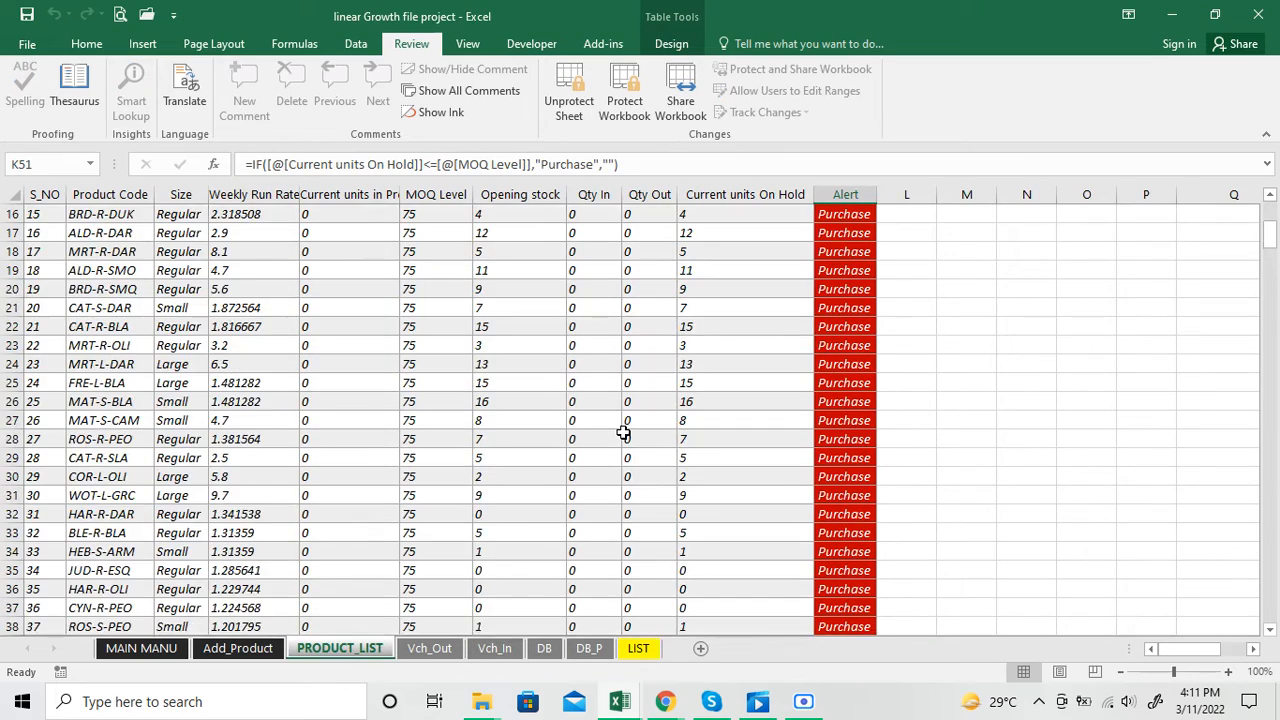
scroll(623, 432, "down", 2)
scroll(623, 432, "down", 12)
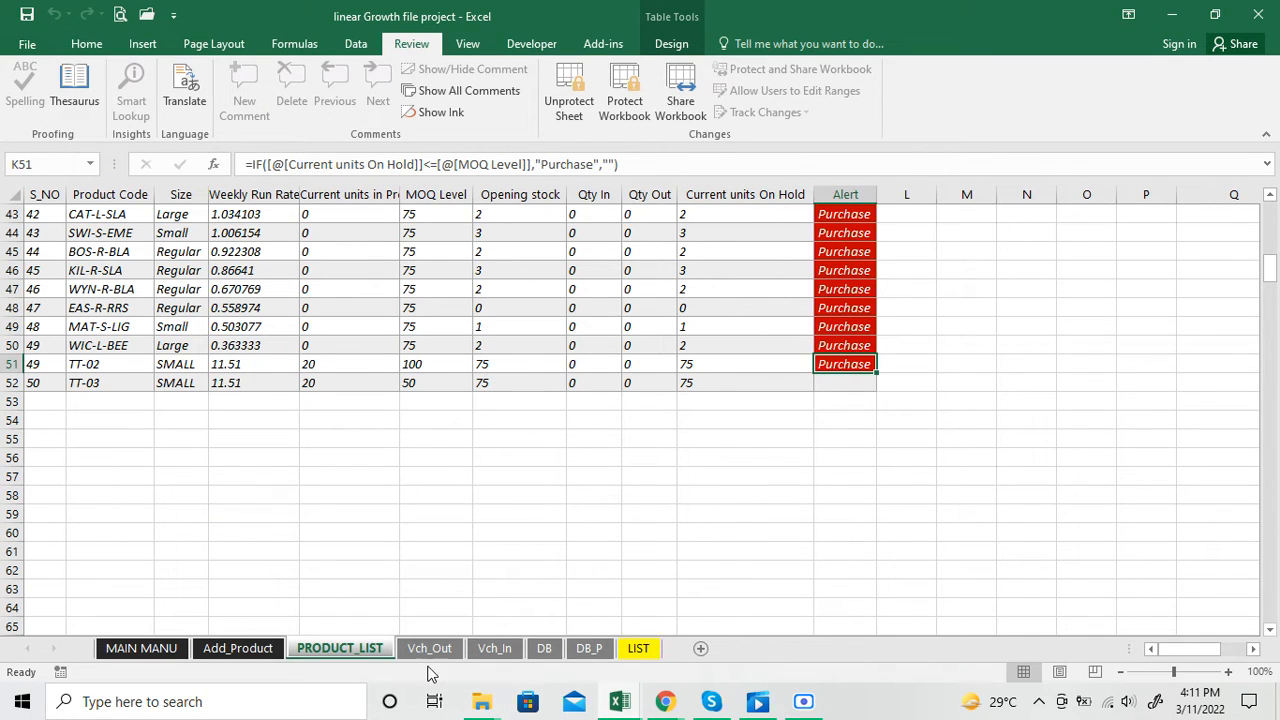
Compare the Stock IN and Stock Out voucher sheets with the DB and DB_P database sheets
left_click(495, 650)
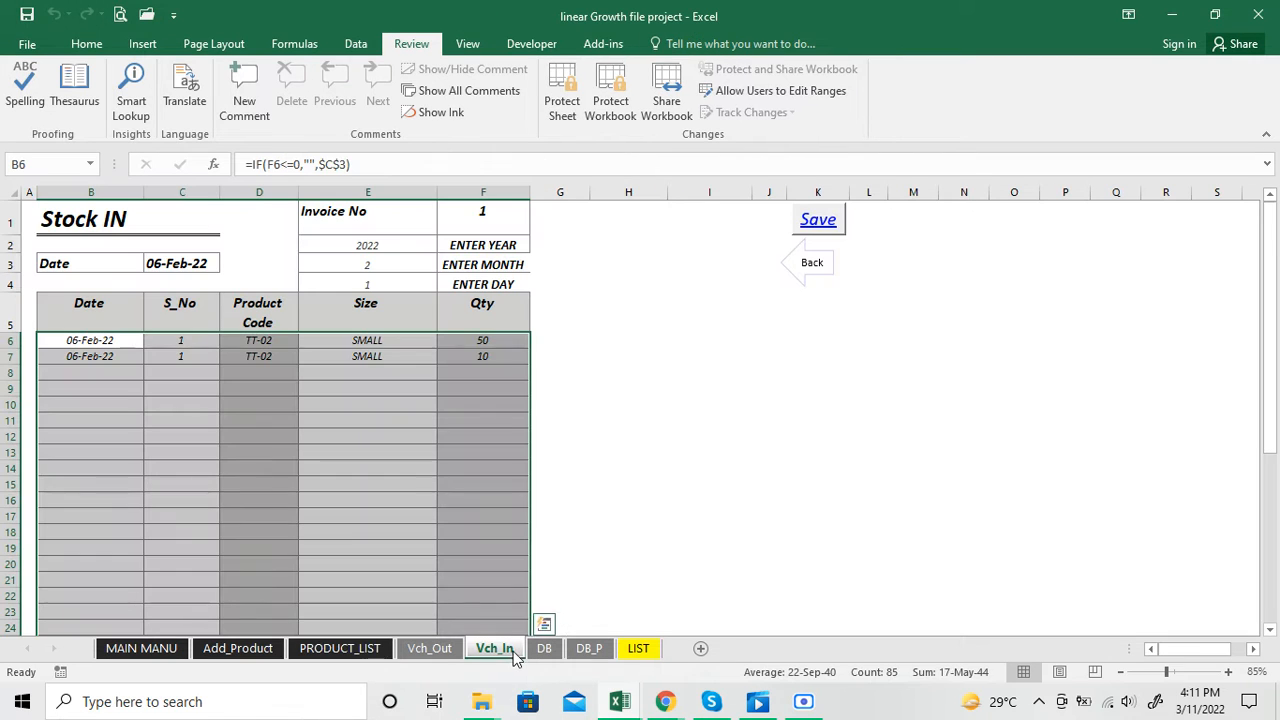
left_click(545, 649)
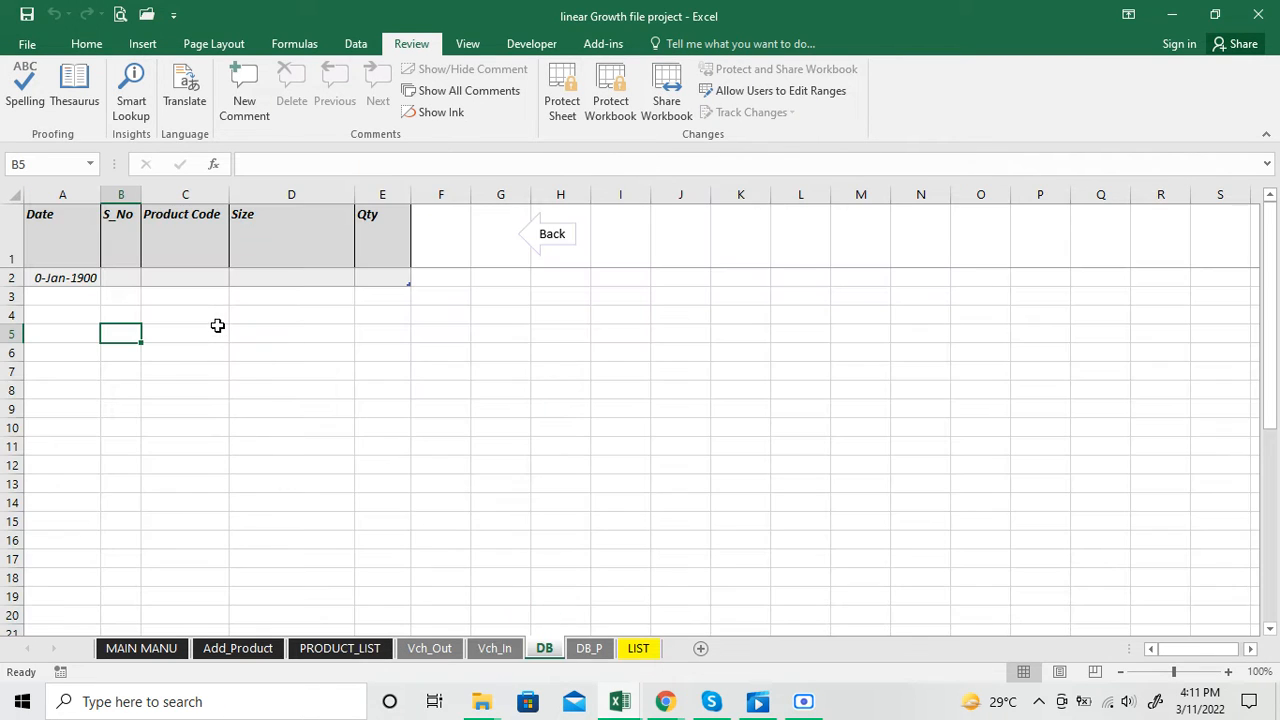
left_click(588, 655)
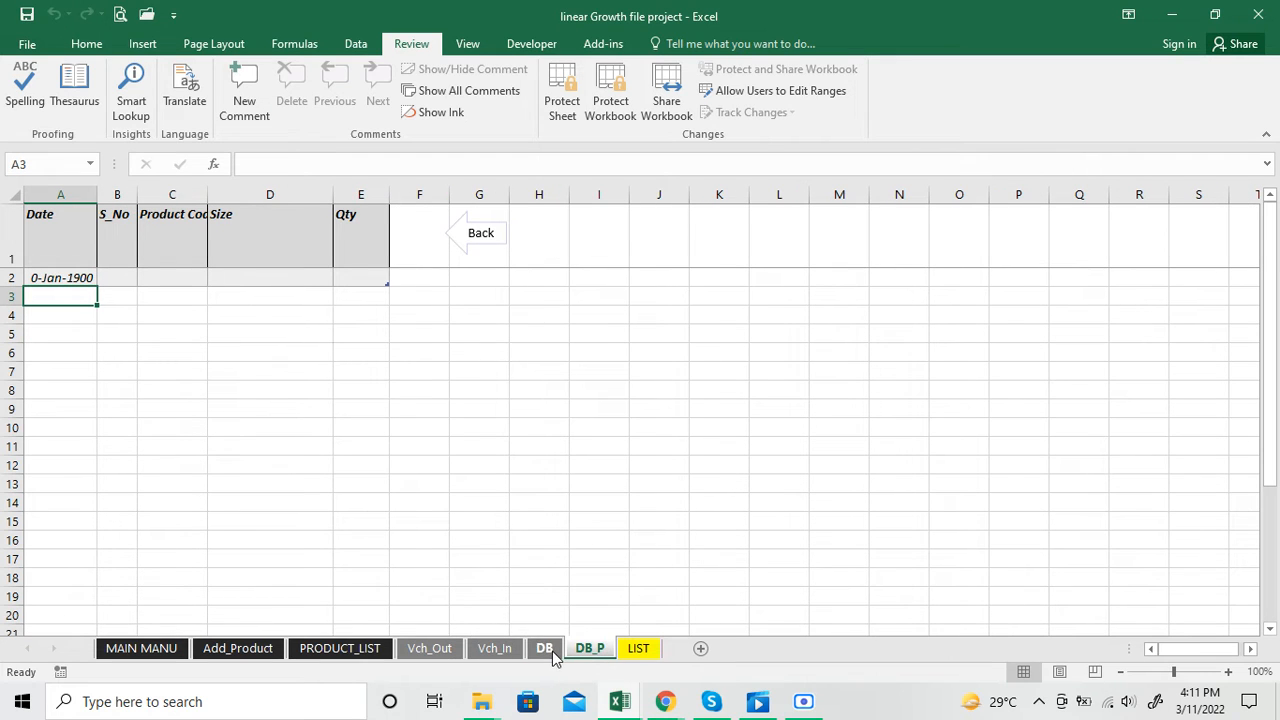
left_click(493, 649)
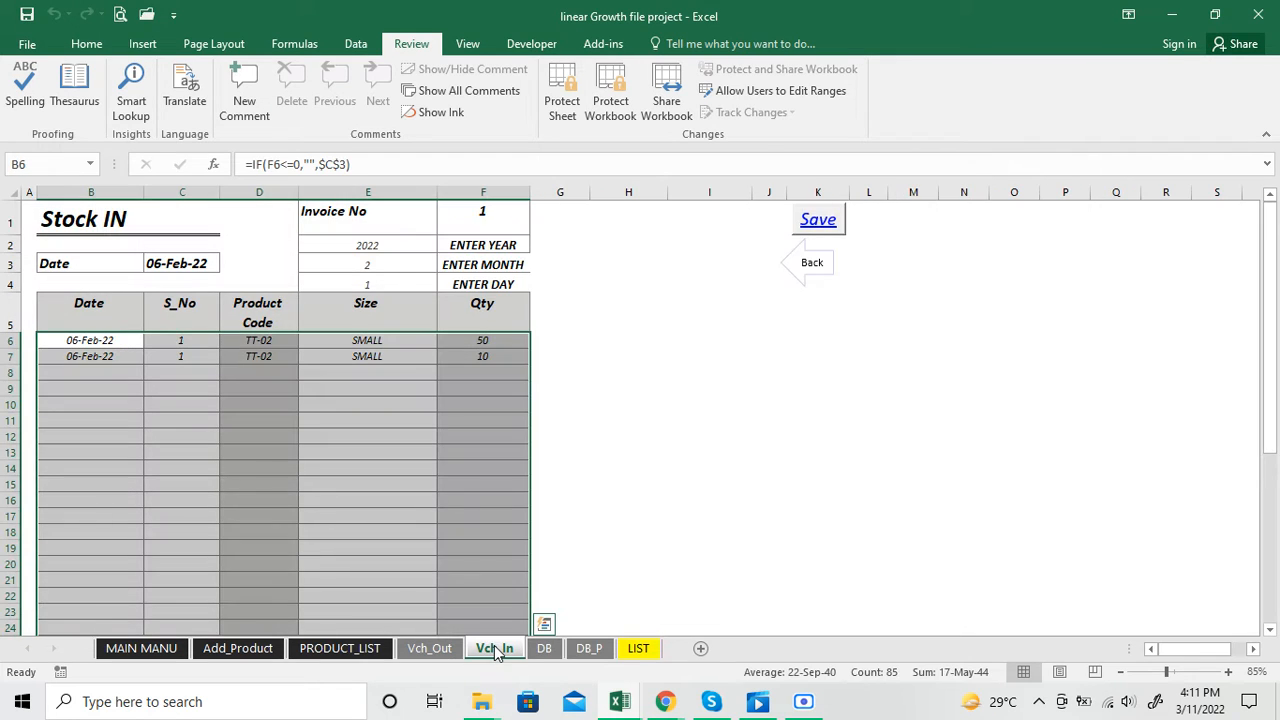
left_click(592, 649)
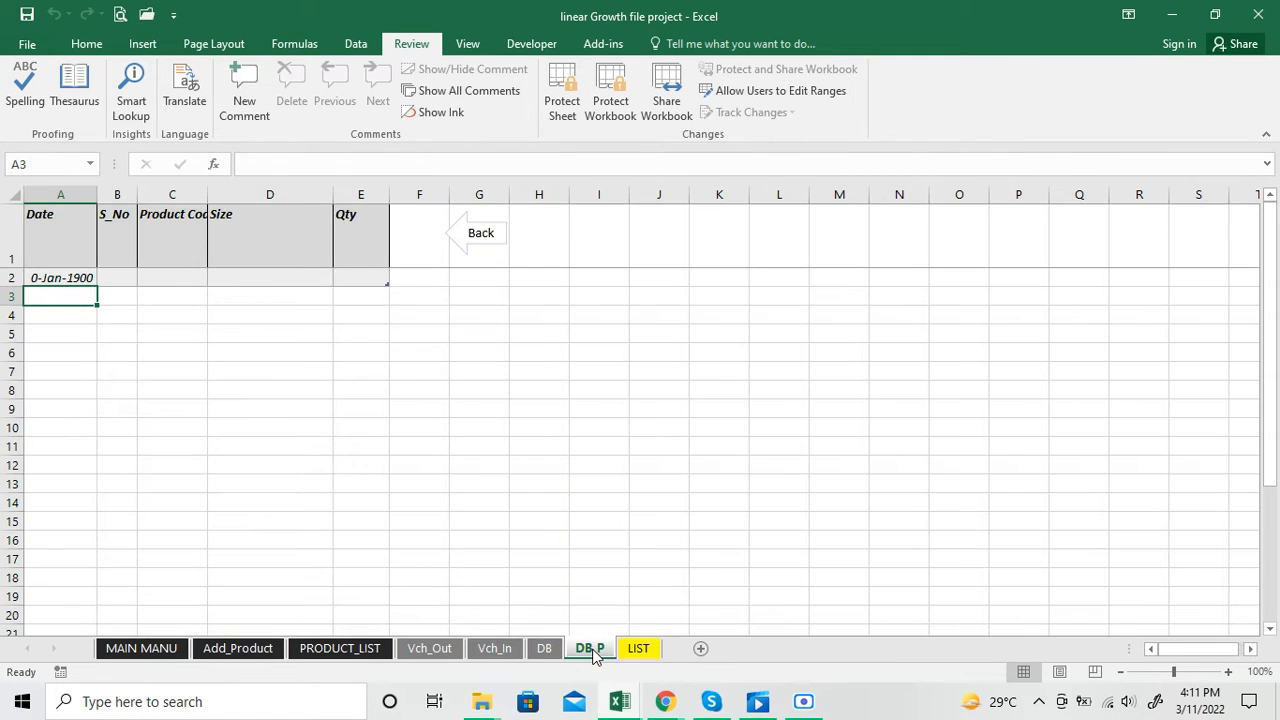
left_click(440, 650)
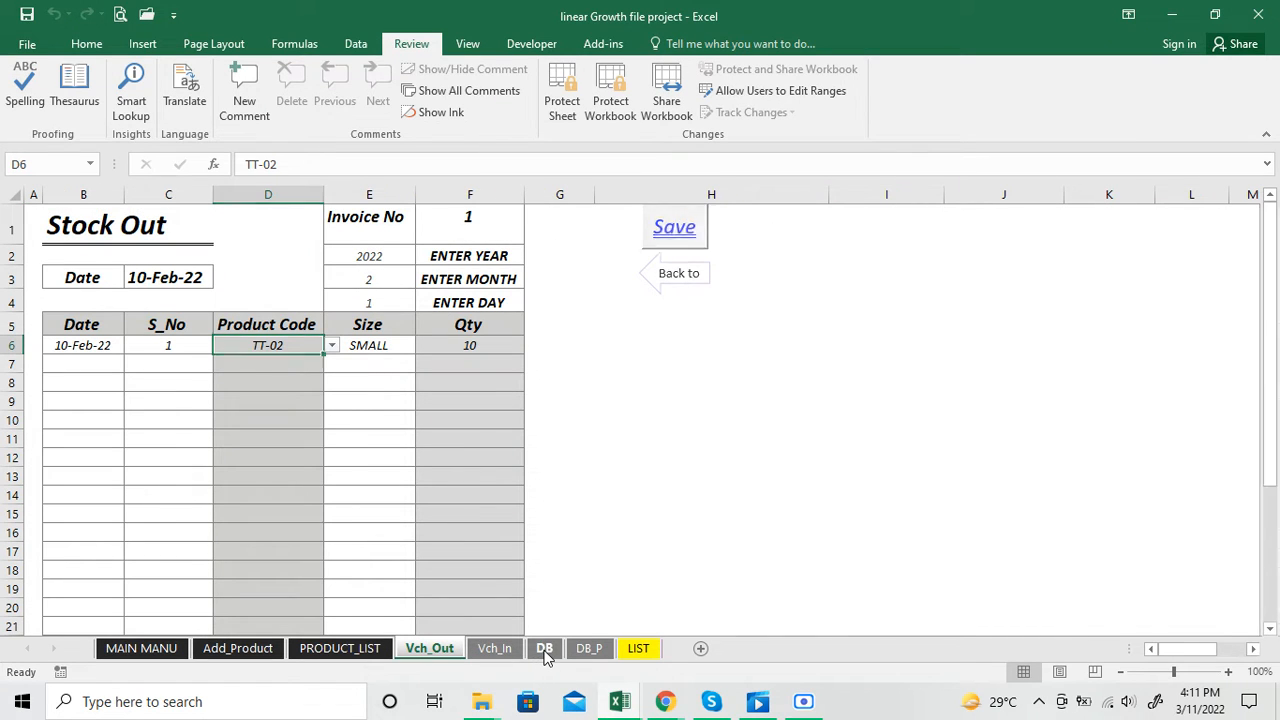
left_click(544, 649)
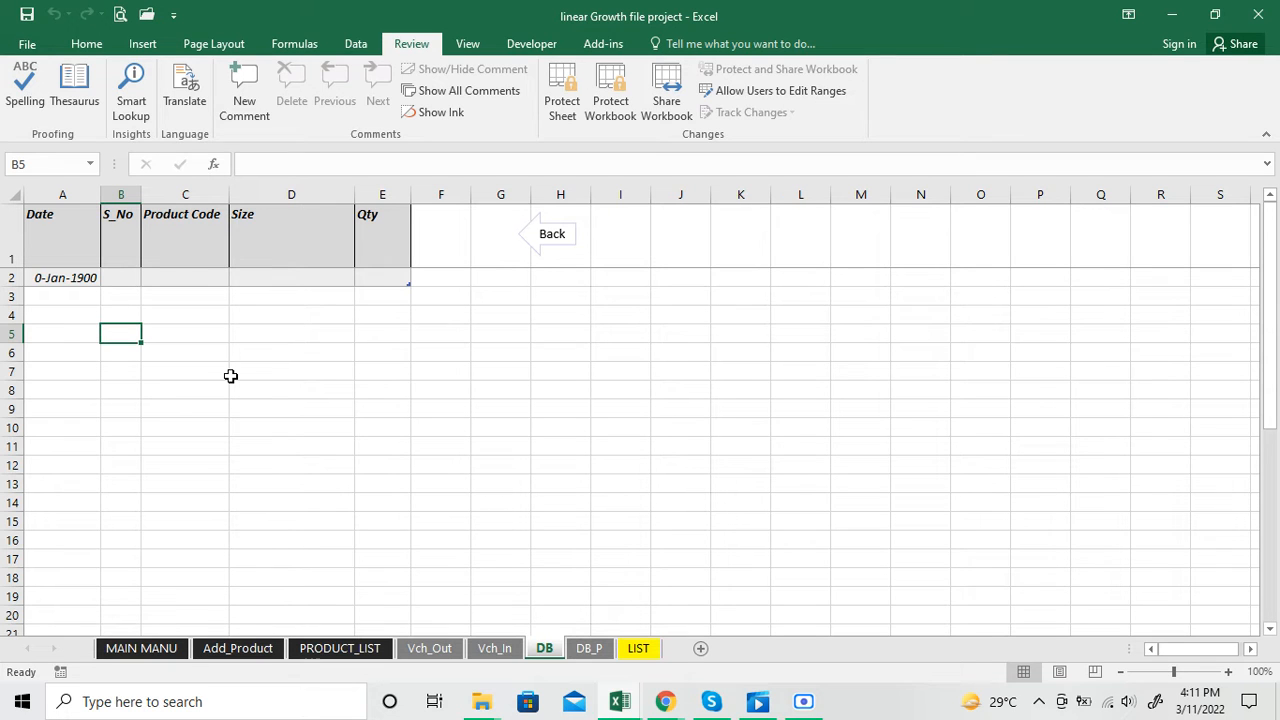
left_click(490, 650)
Save the TT-02 Stock Out voucher to the database and check its entry in DB and PRODUCT_LIST
left_click(433, 649)
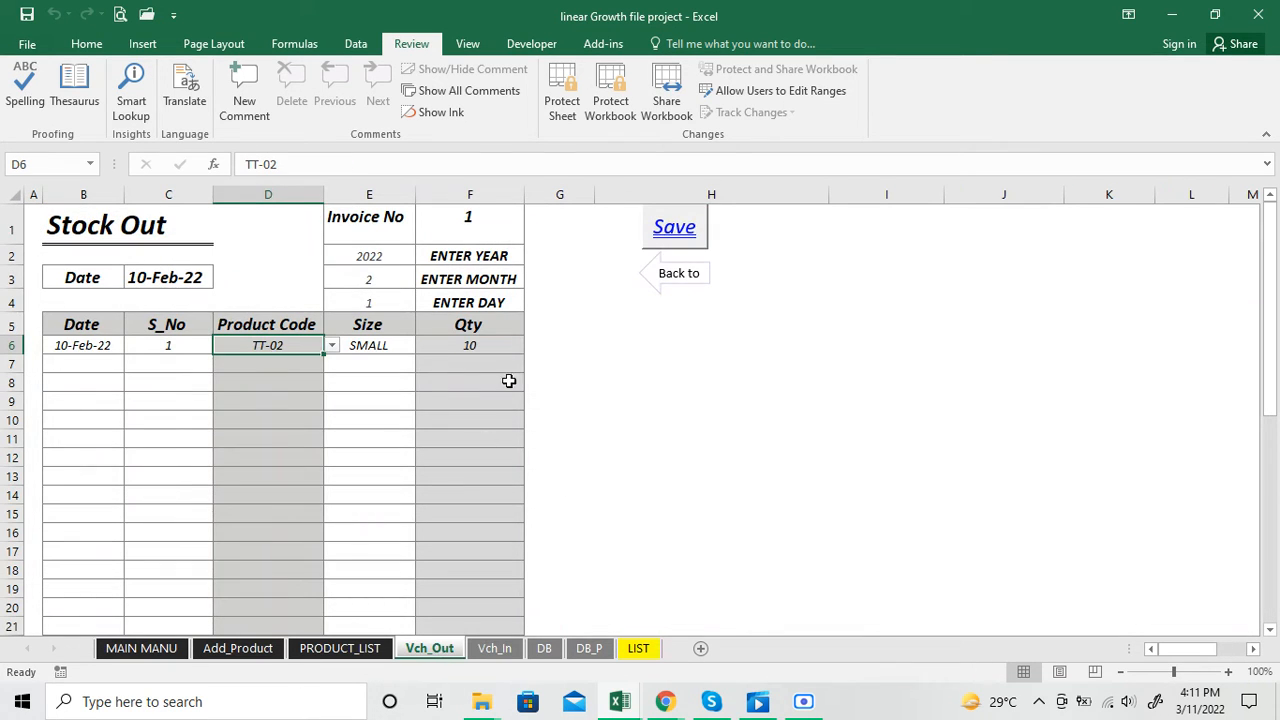
left_click(688, 236)
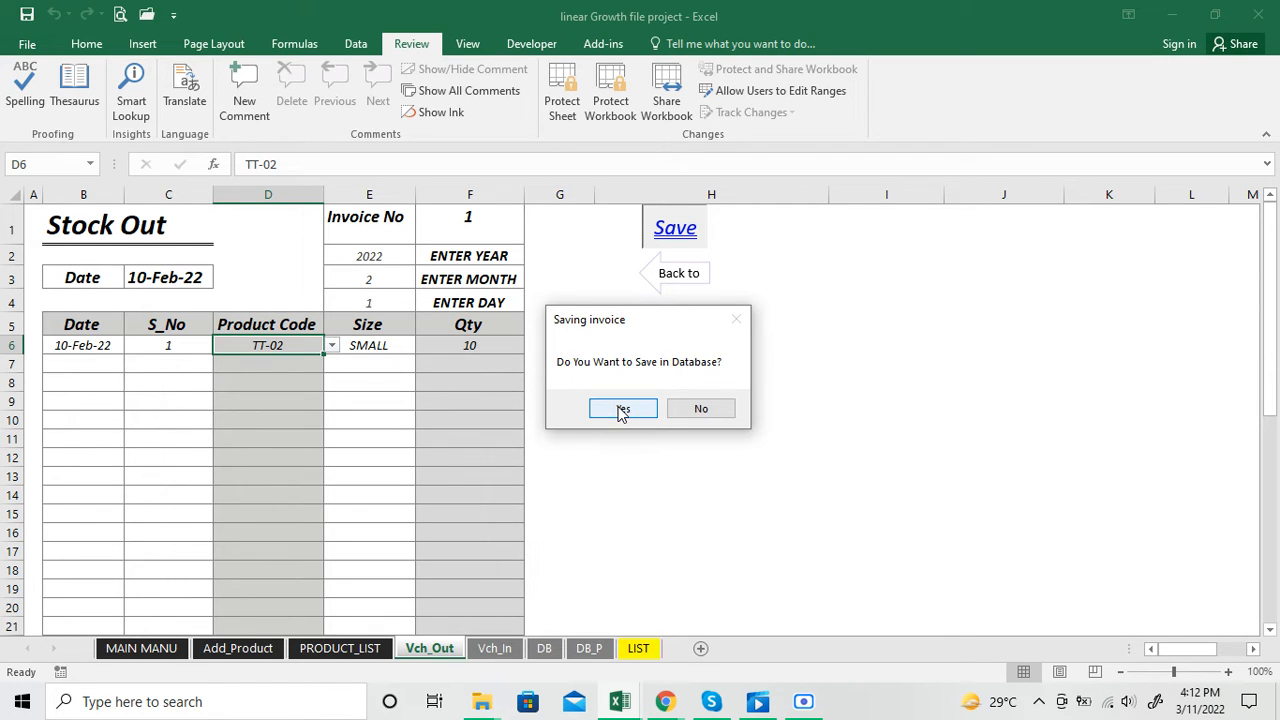
left_click(622, 409)
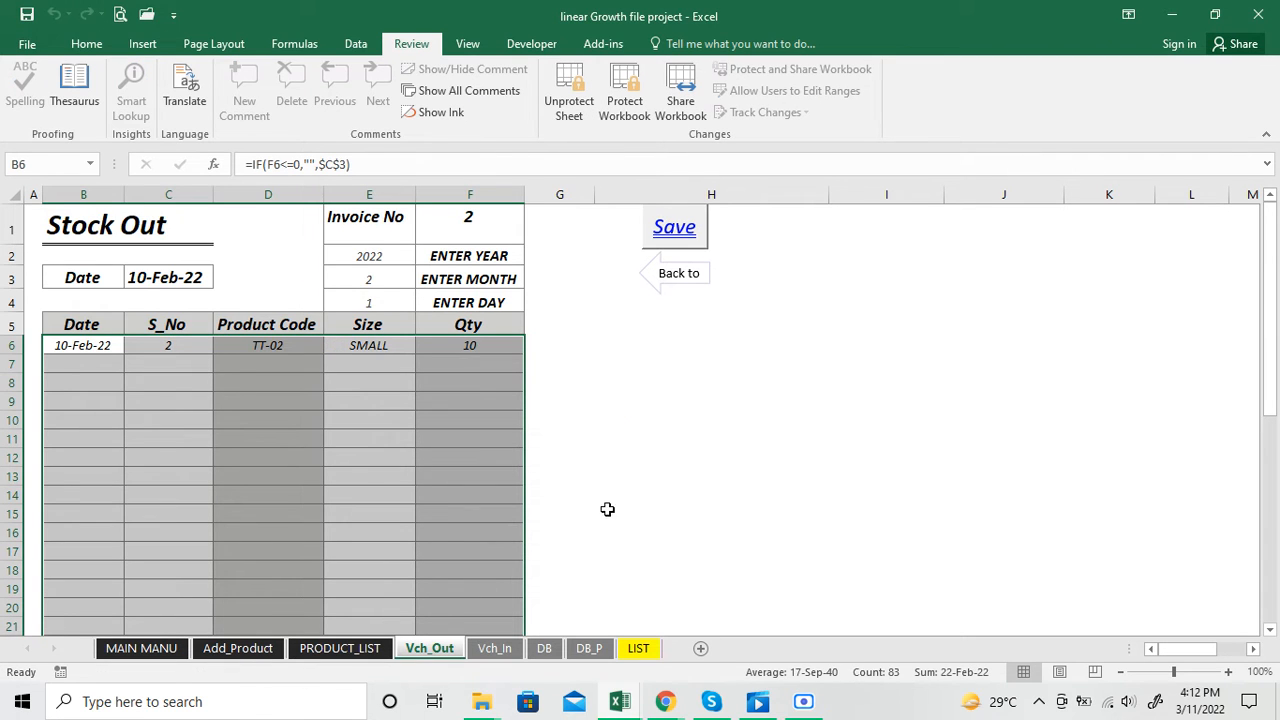
left_click(544, 648)
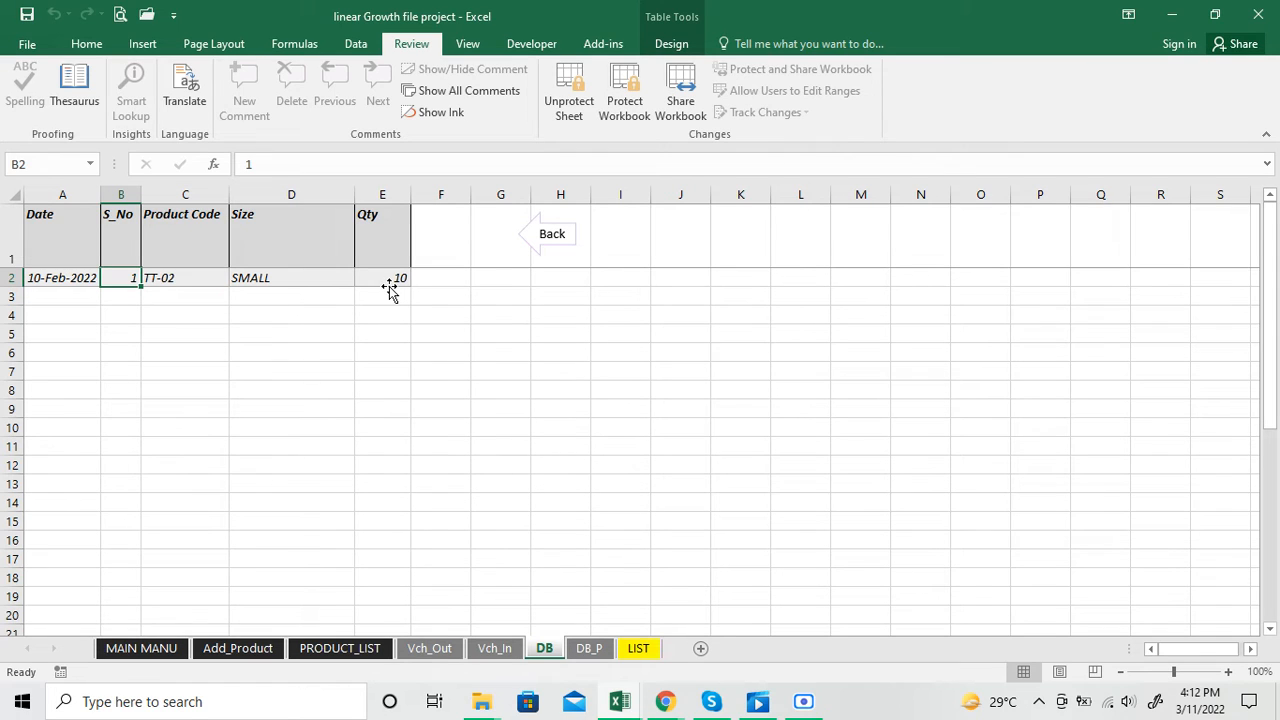
left_click(340, 648)
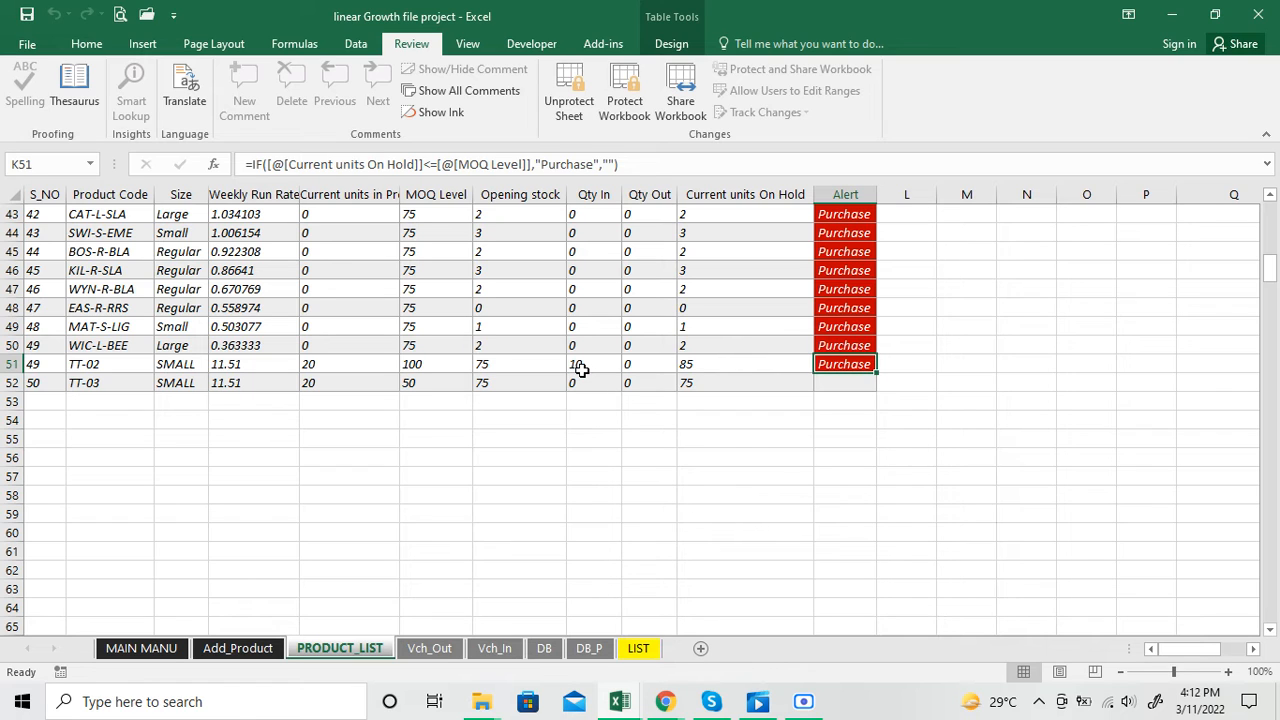
Save the Stock IN voucher with its two TT-02 lines to the database and check the entries in DB_P and PRODUCT_LIST
left_click(440, 651)
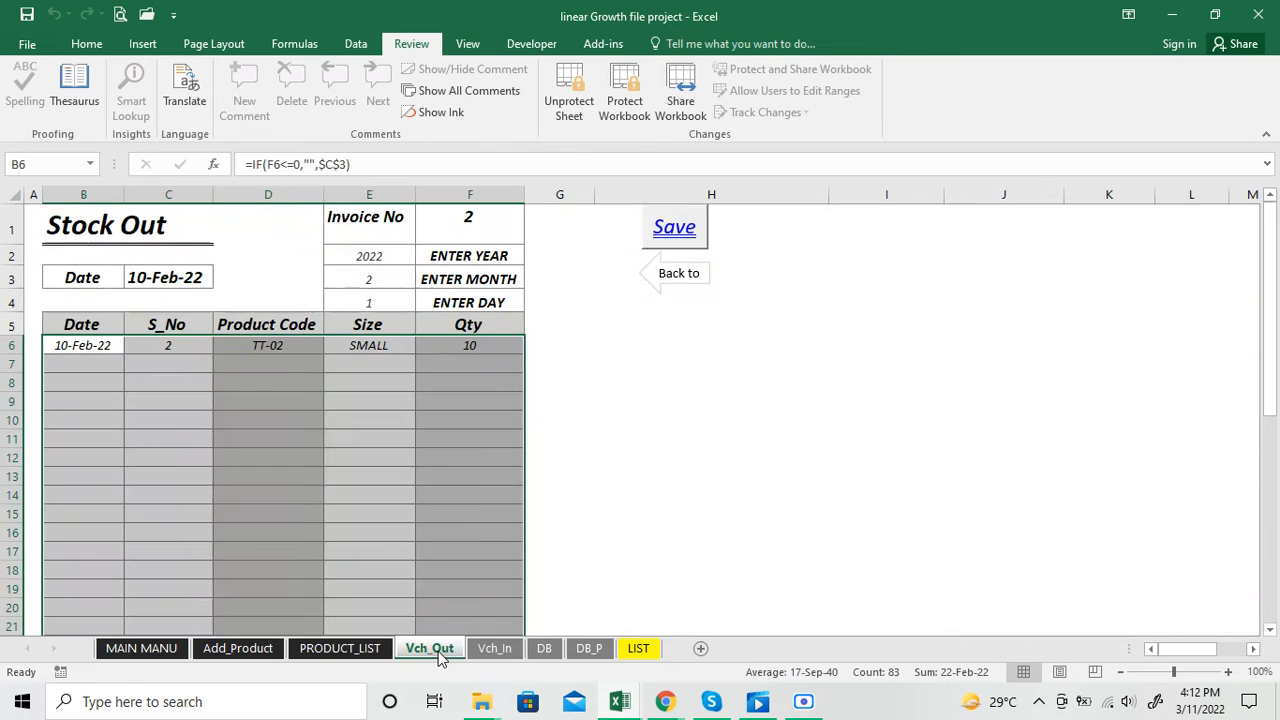
left_click(505, 650)
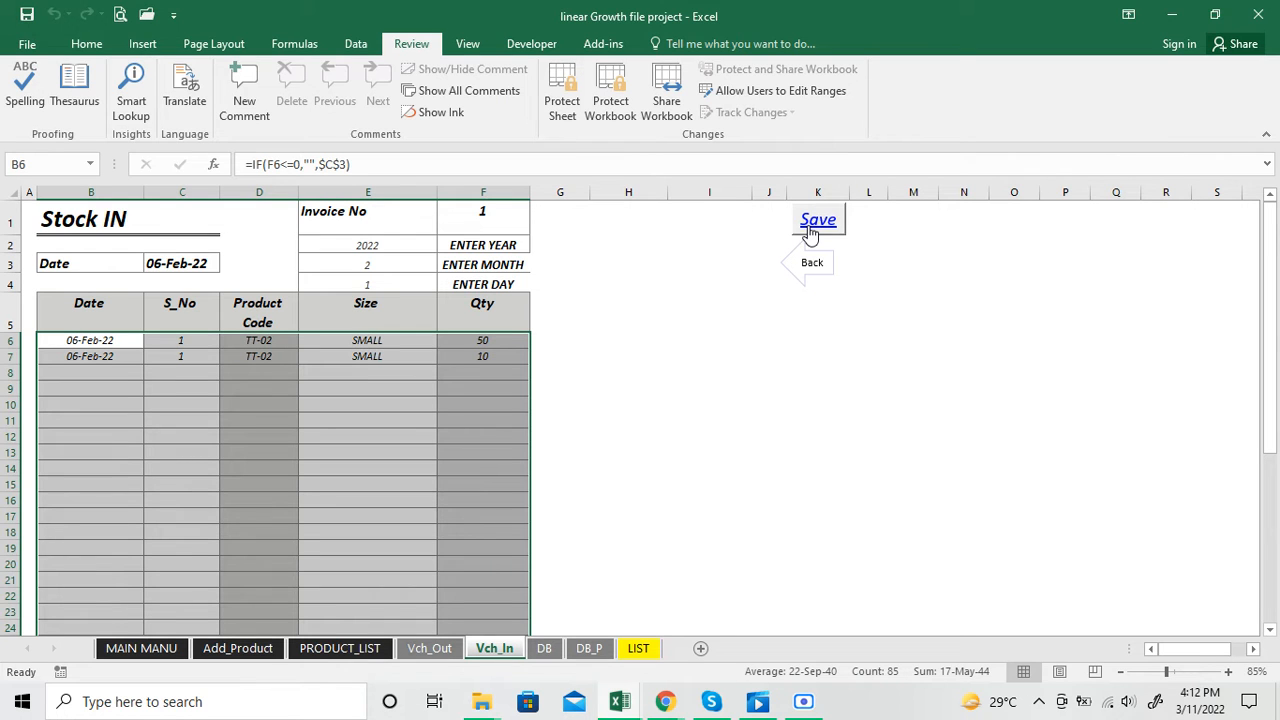
left_click(811, 224)
left_click(623, 408)
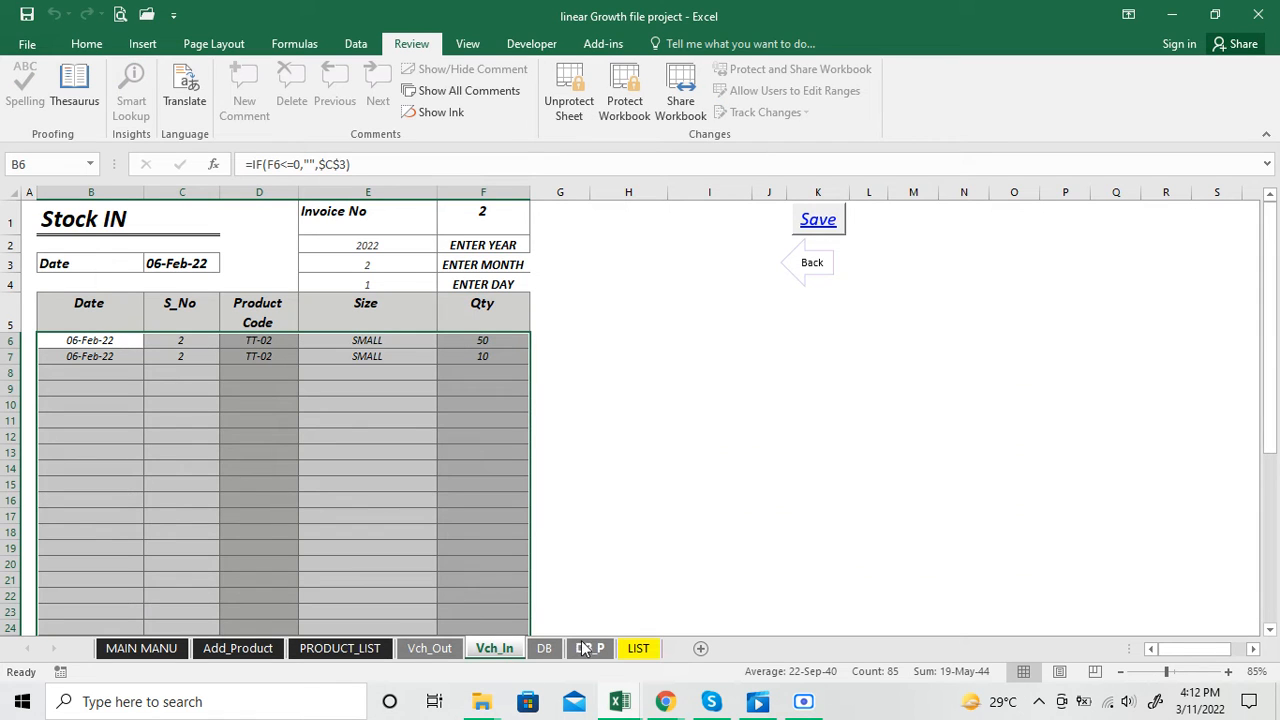
left_click(587, 648)
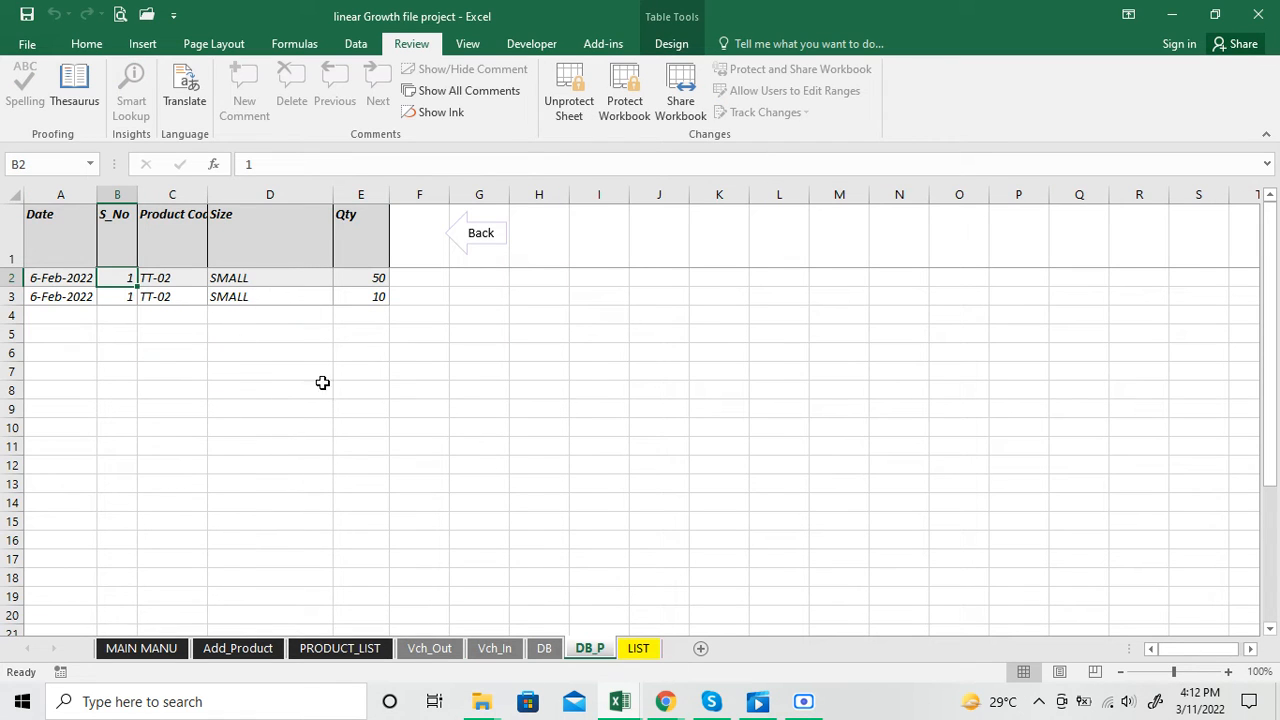
left_click(338, 648)
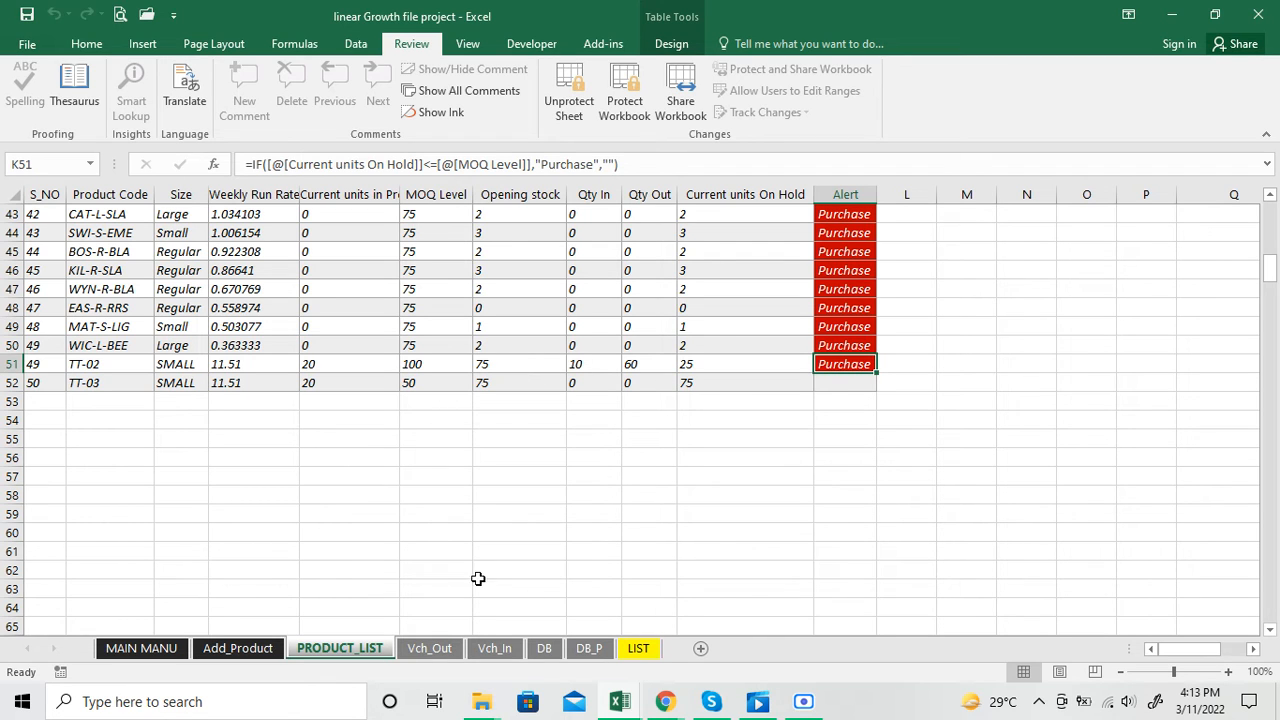
Set the TT-02 quantity on the Stock Out voucher to 100 and save the voucher to the database
left_click(435, 650)
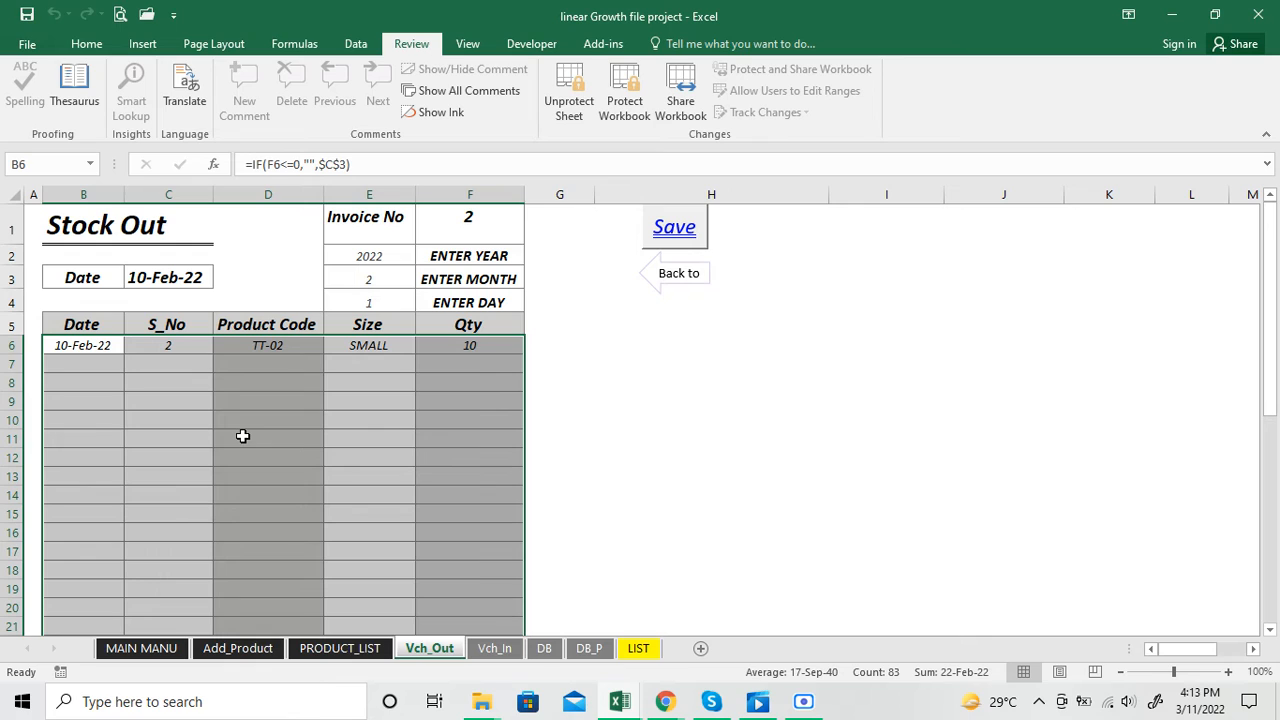
left_click(486, 346)
type("100")
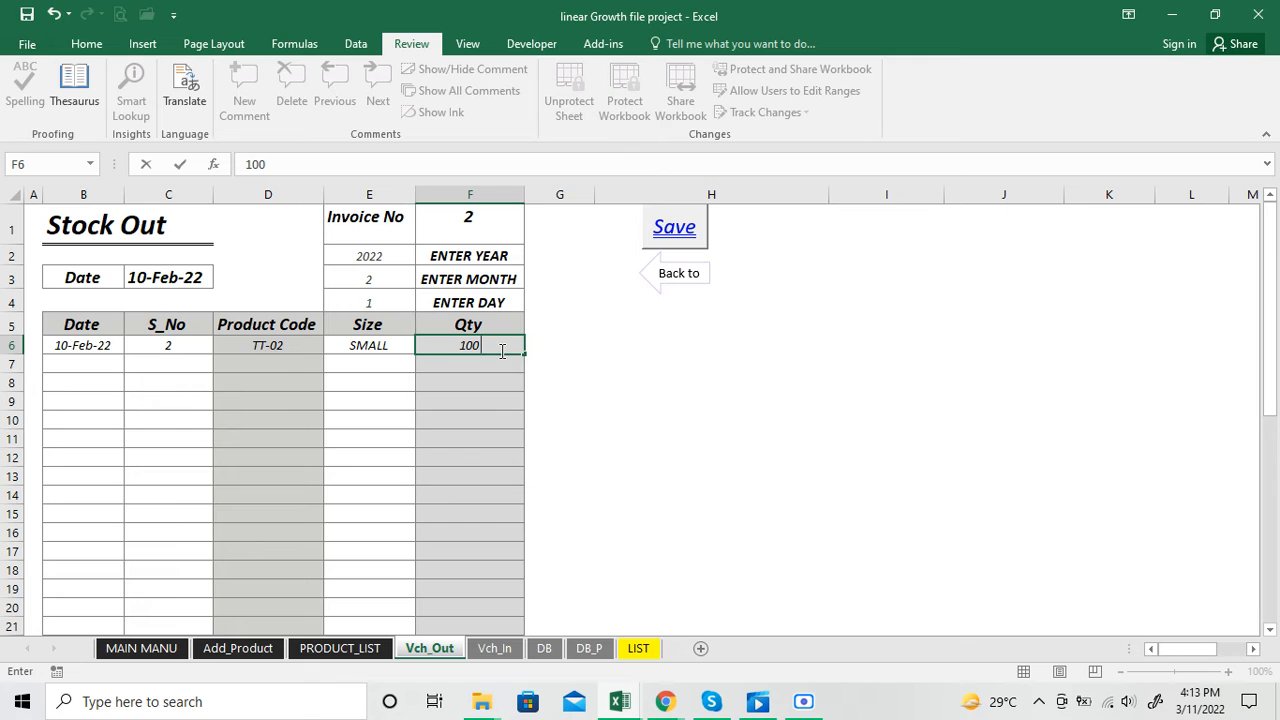
key("Return")
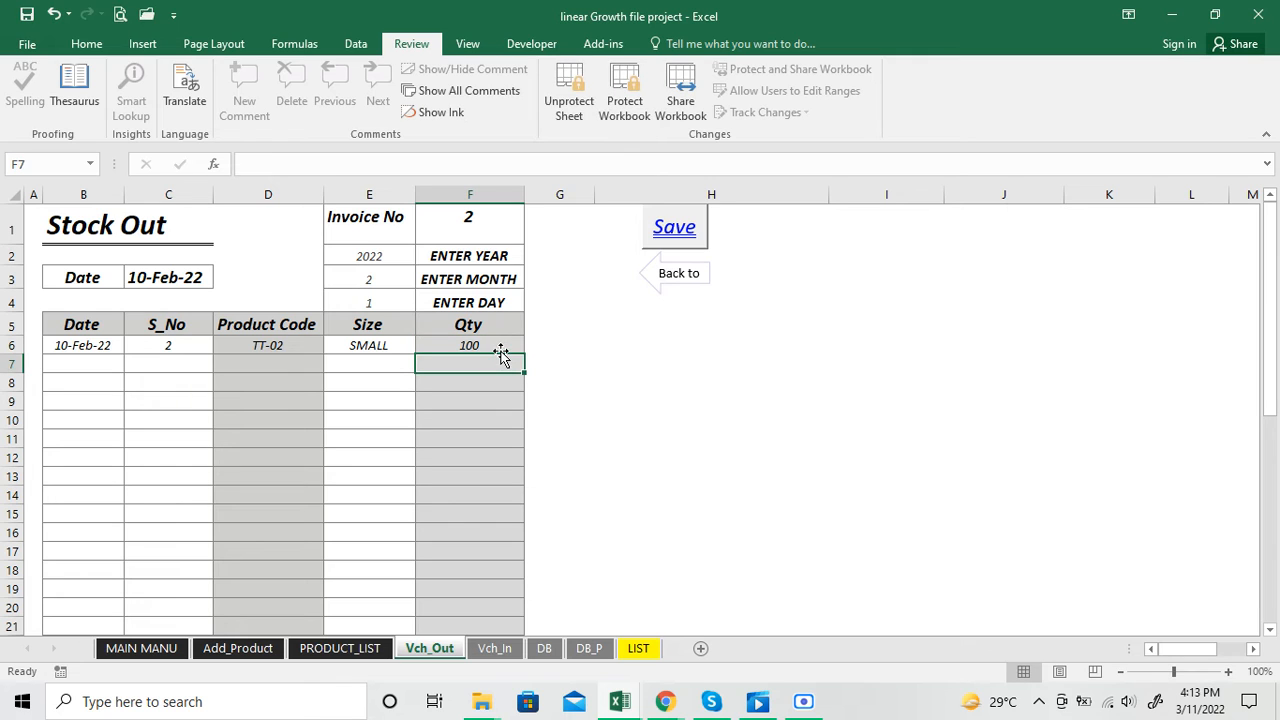
left_click(646, 224)
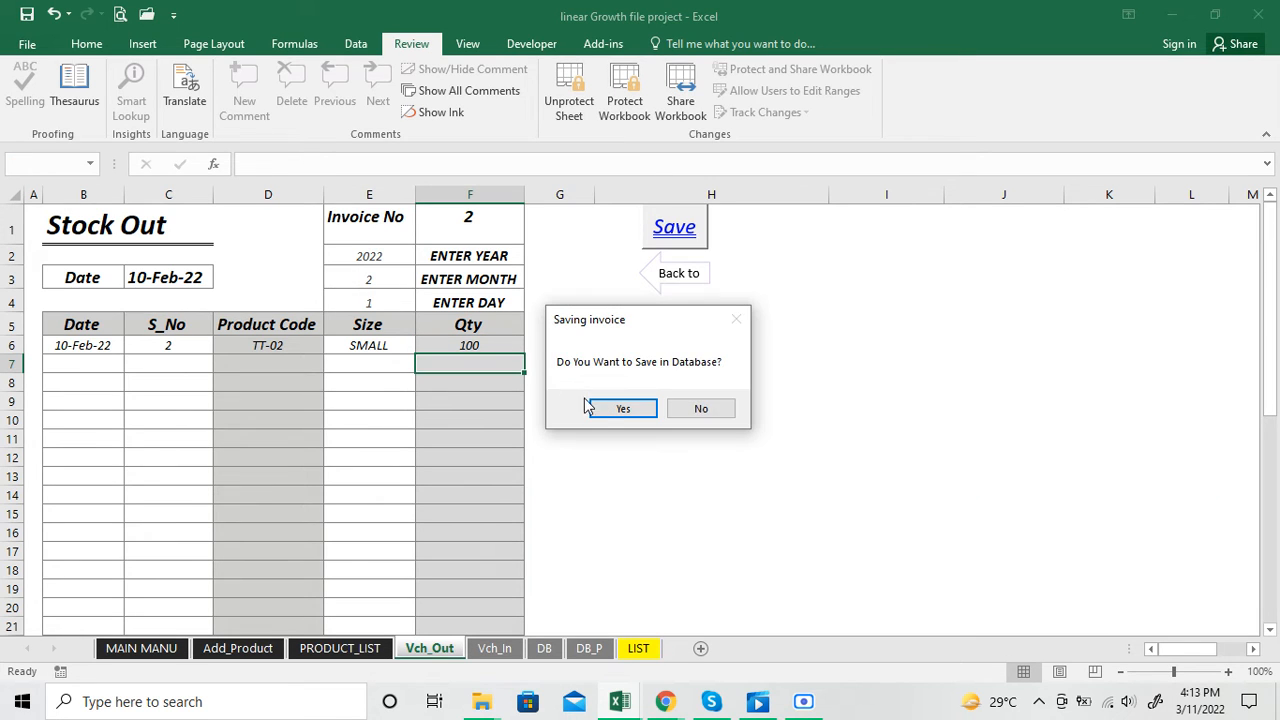
left_click(623, 406)
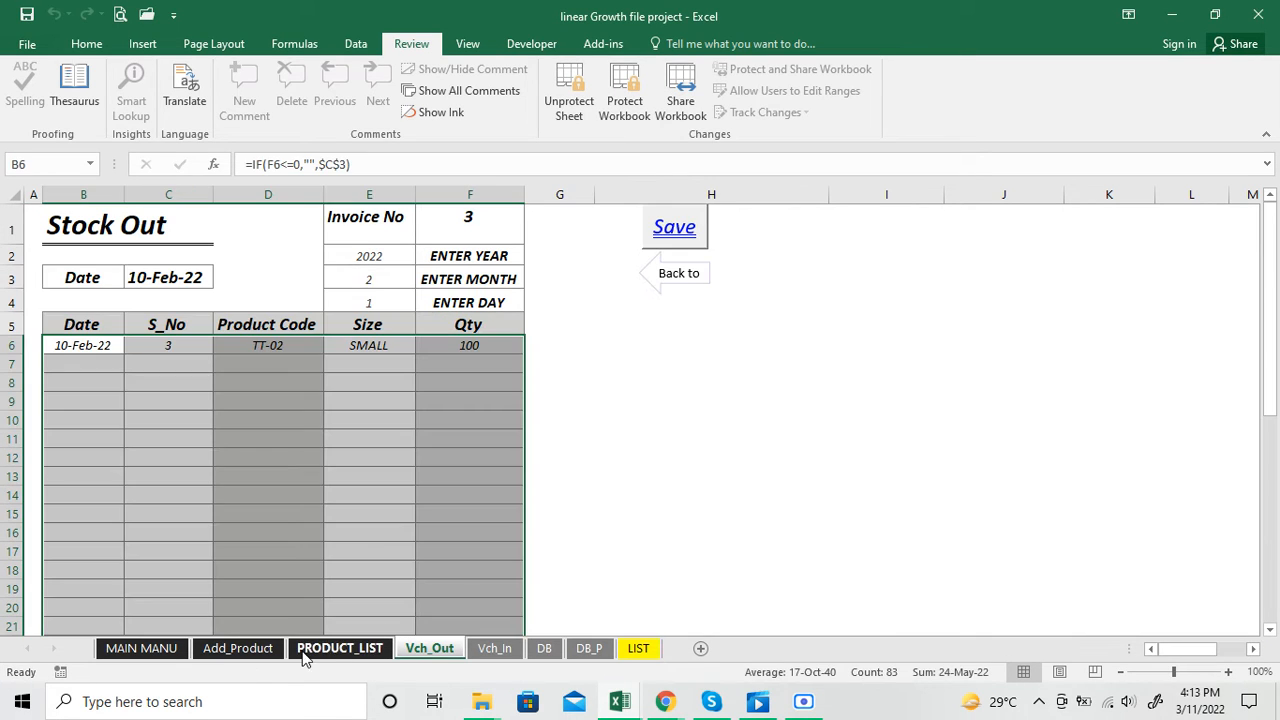
Check the Current units On Hold of TT-02 against its MOQ Level and examine the Alert column on PRODUCT_LIST
left_click(255, 650)
left_click(340, 648)
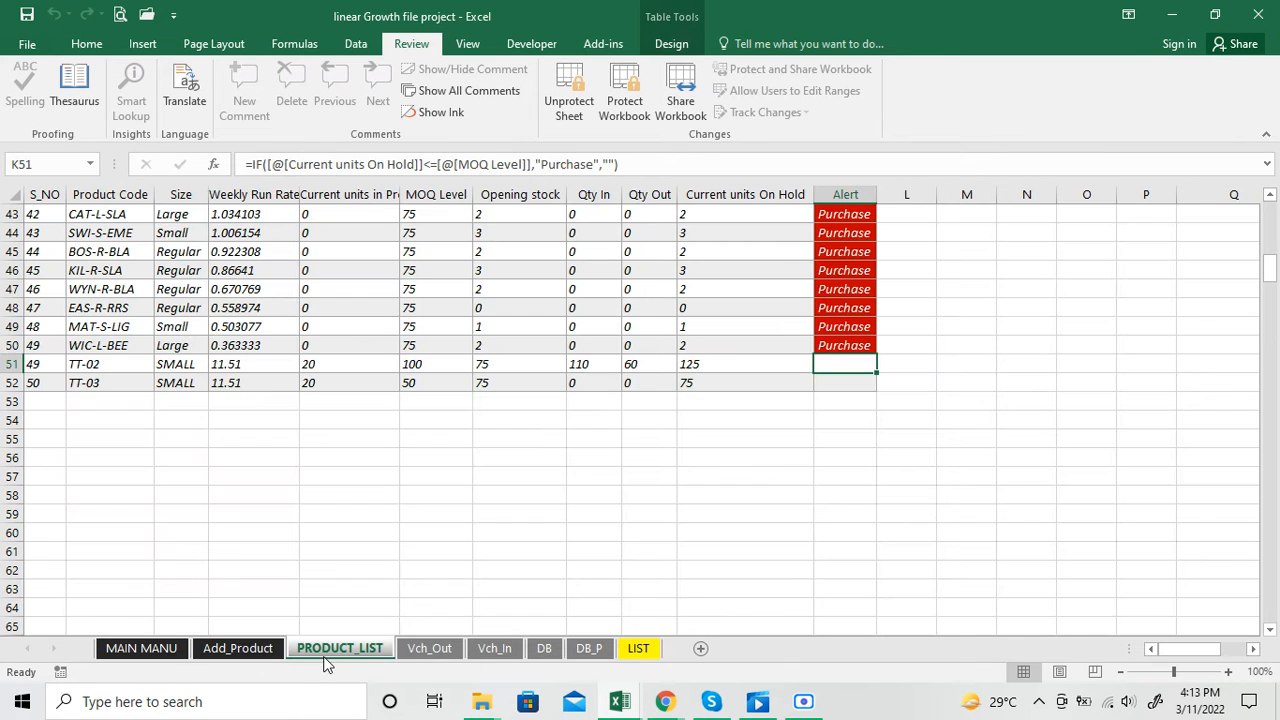
left_click(848, 383)
left_click(692, 369)
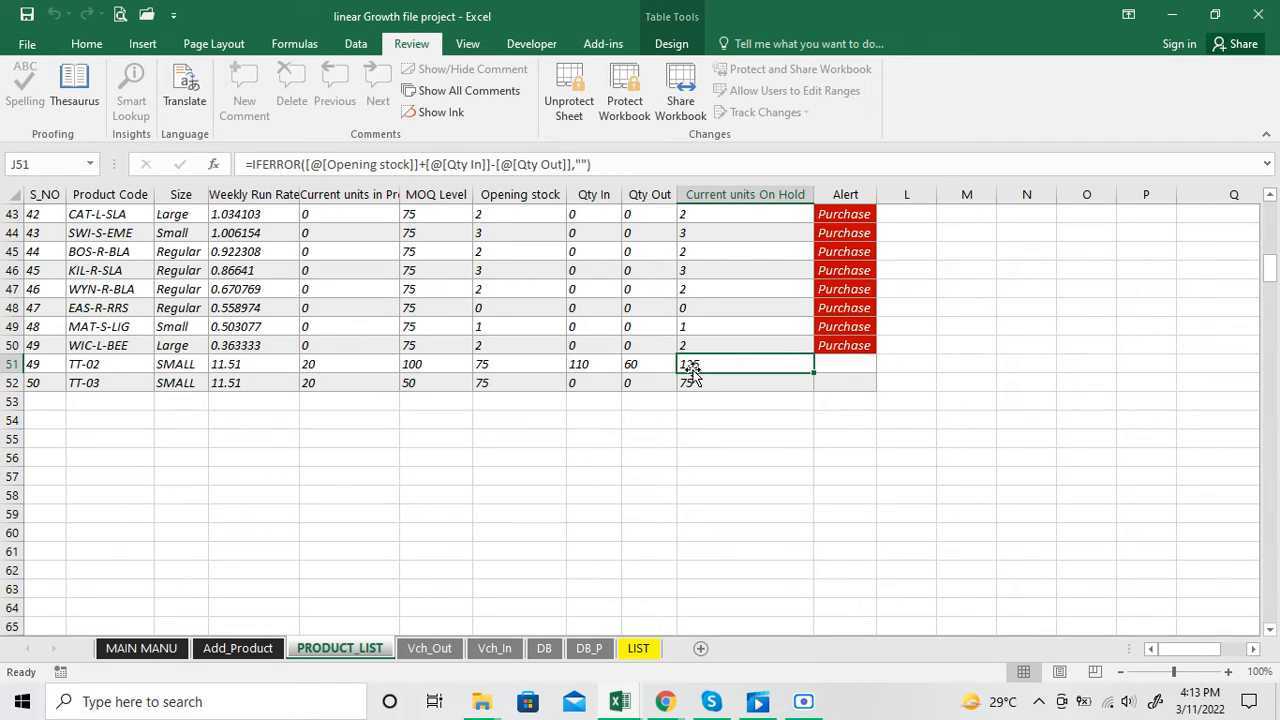
left_click(428, 367)
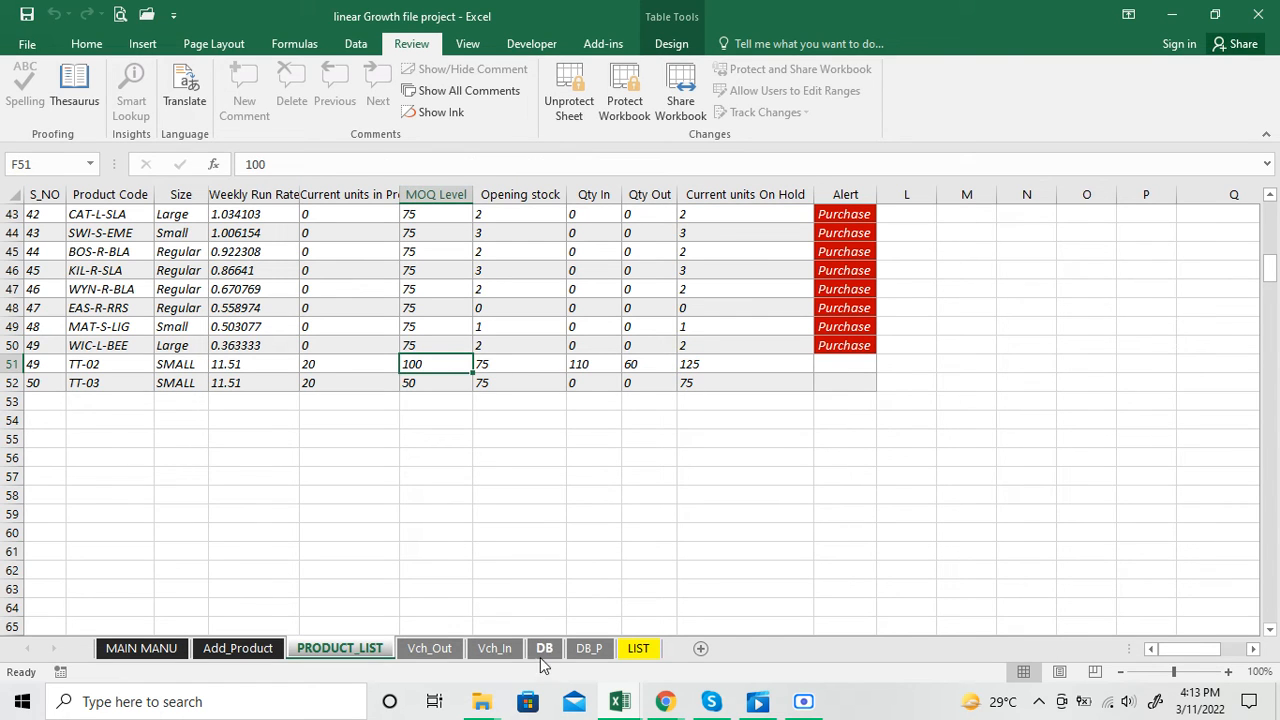
Review the saved records on the DB and DB_P sheets and revisit the Stock Out and Stock IN vouchers
left_click(446, 652)
left_click(482, 650)
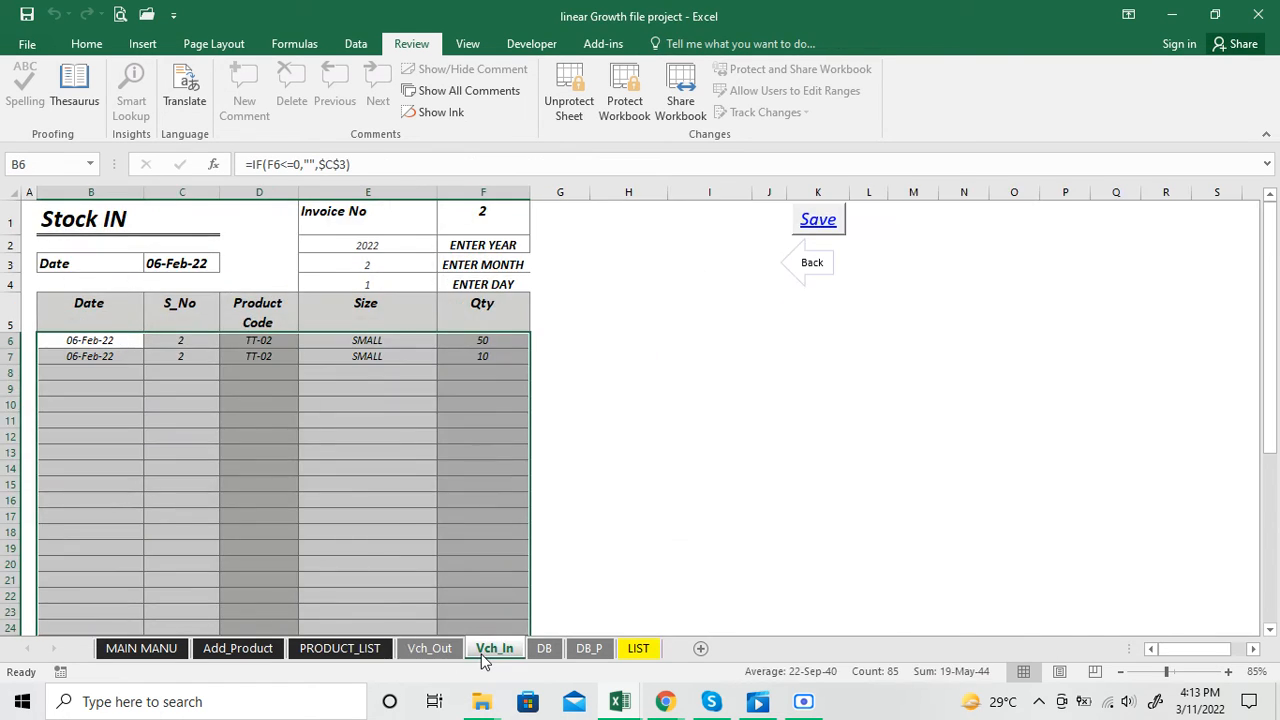
left_click(548, 651)
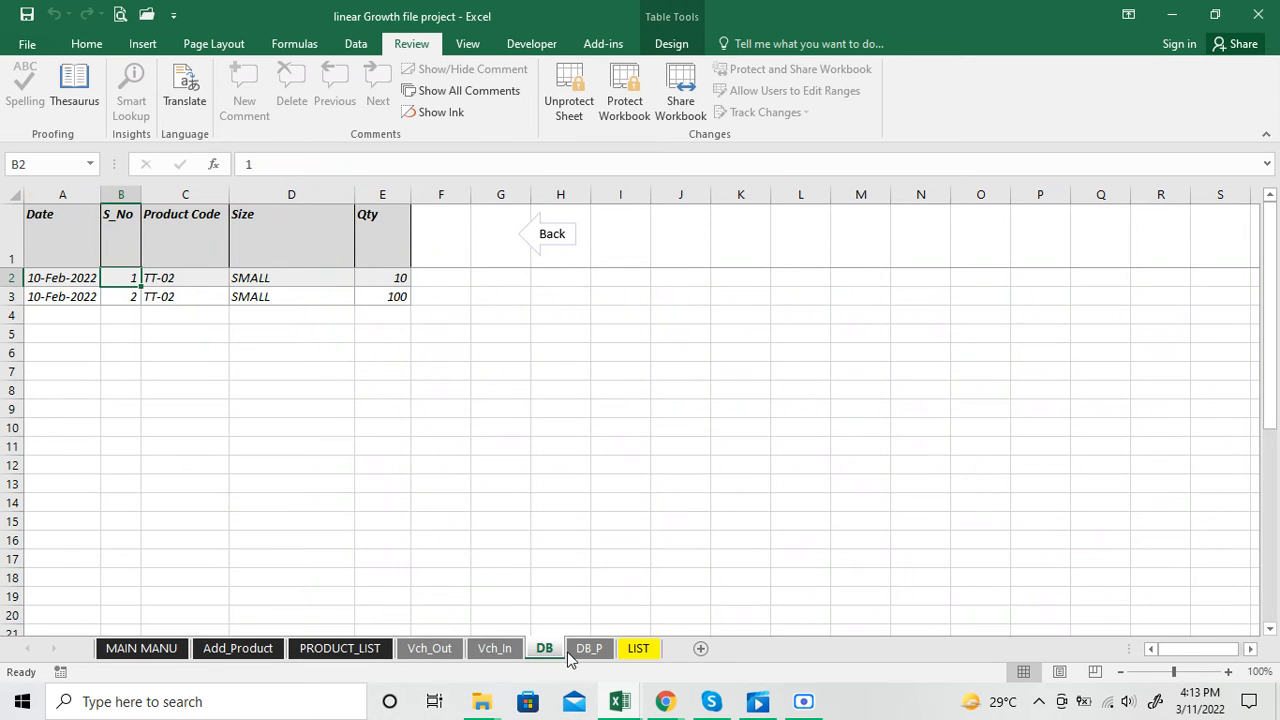
left_click(580, 650)
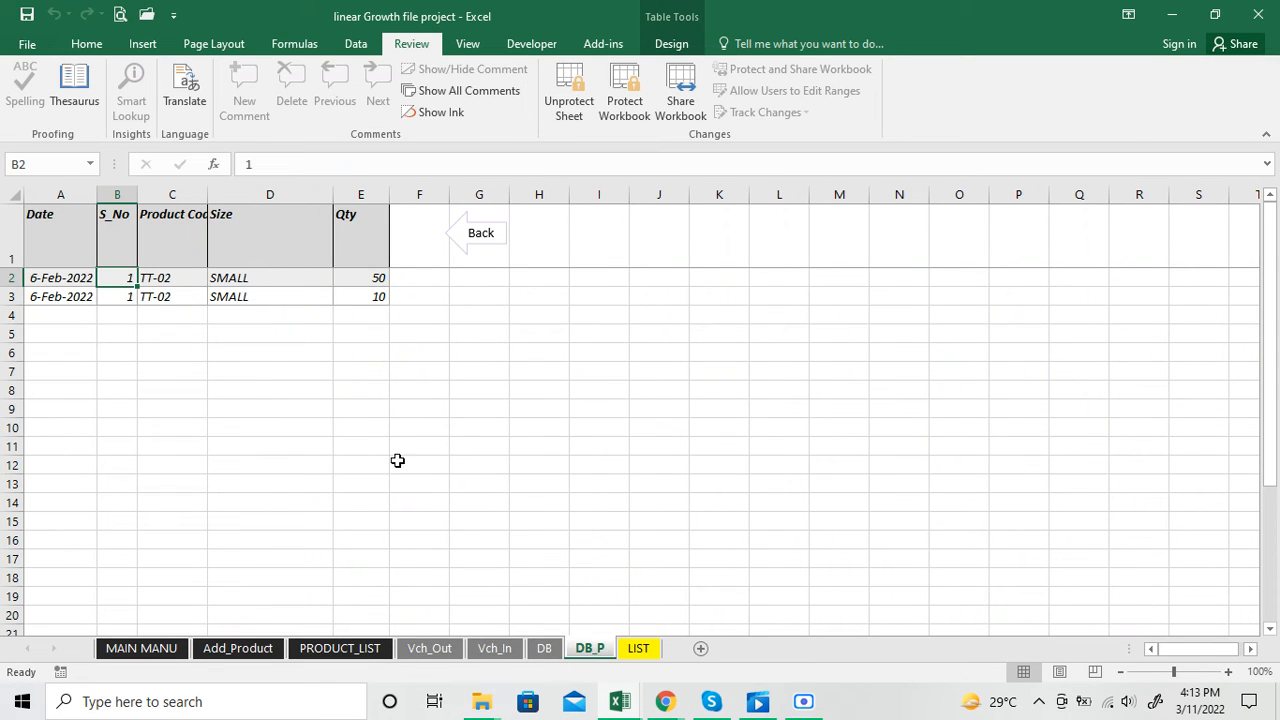
left_click(434, 651)
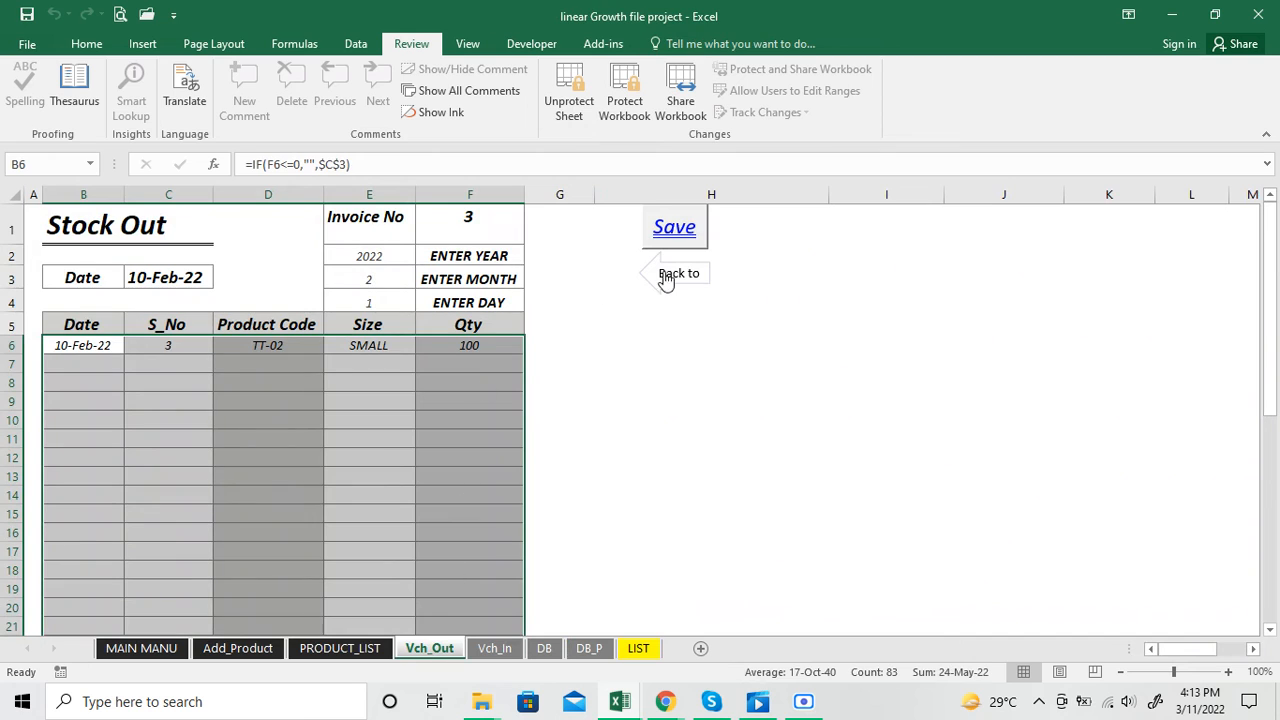
left_click(488, 652)
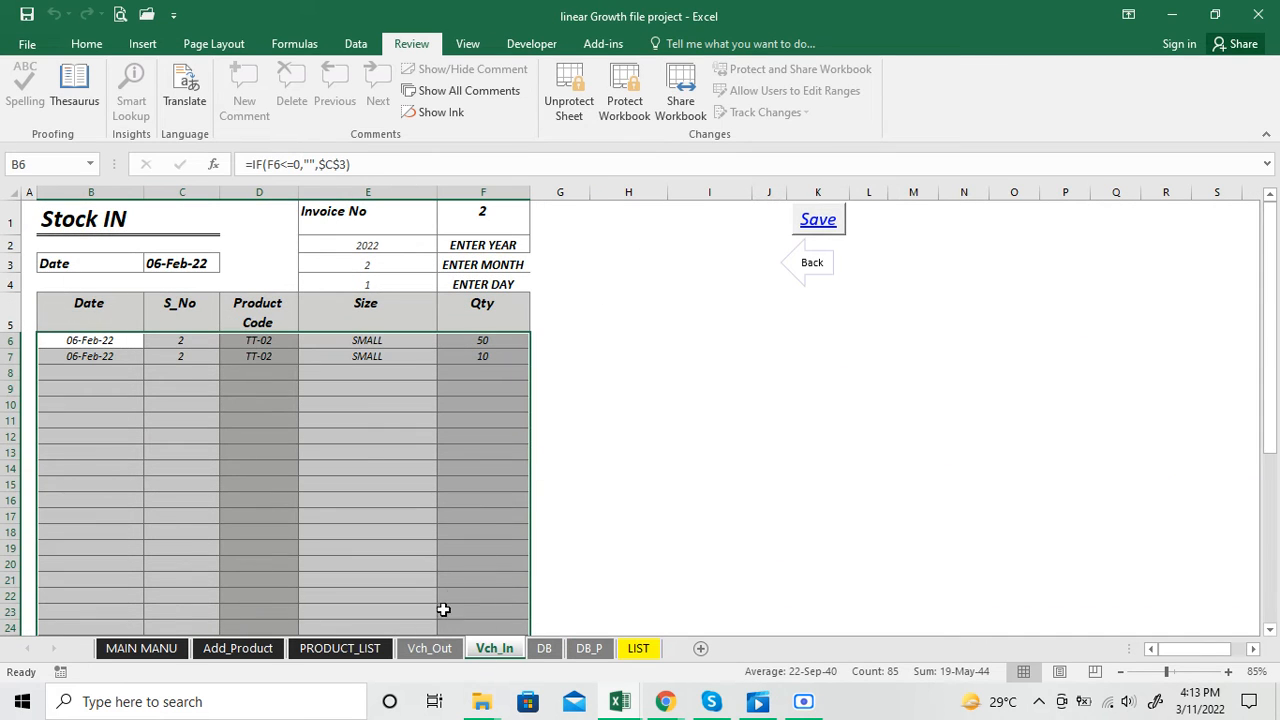
Examine the date columns on the LIST sheet alongside the Stock Out voucher and the TT-02 row on PRODUCT_LIST
left_click(445, 652)
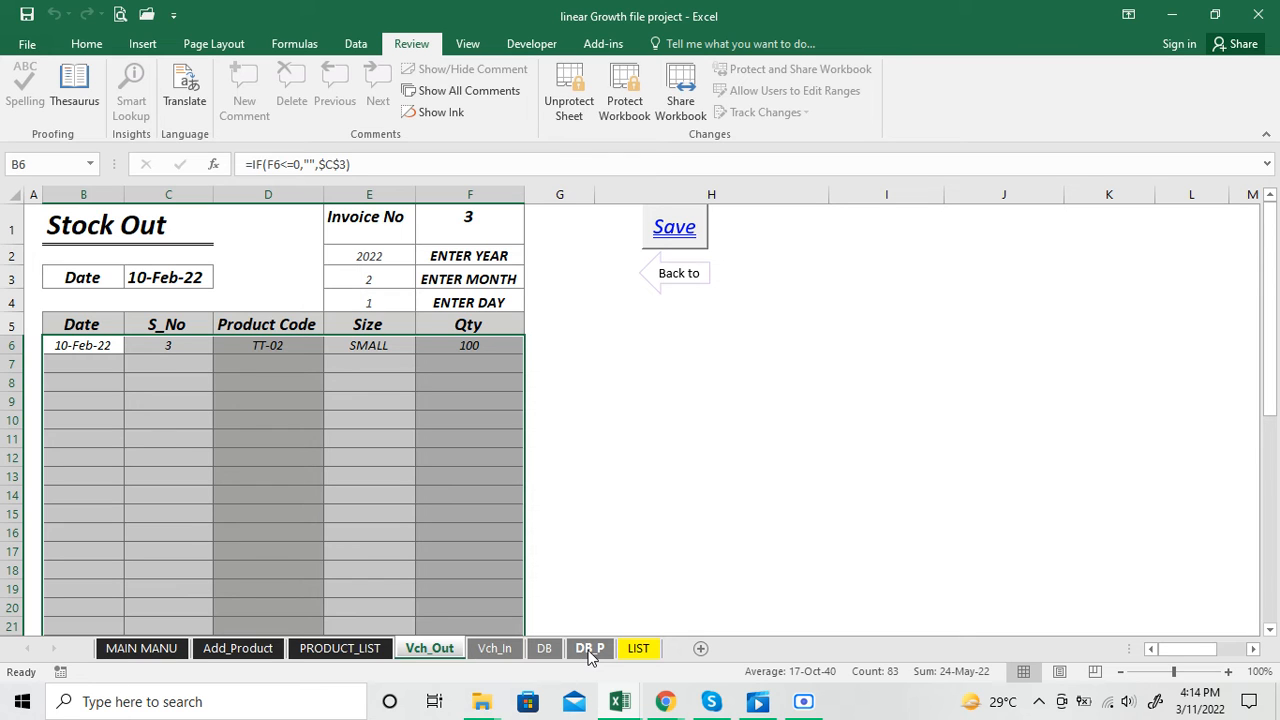
left_click(632, 648)
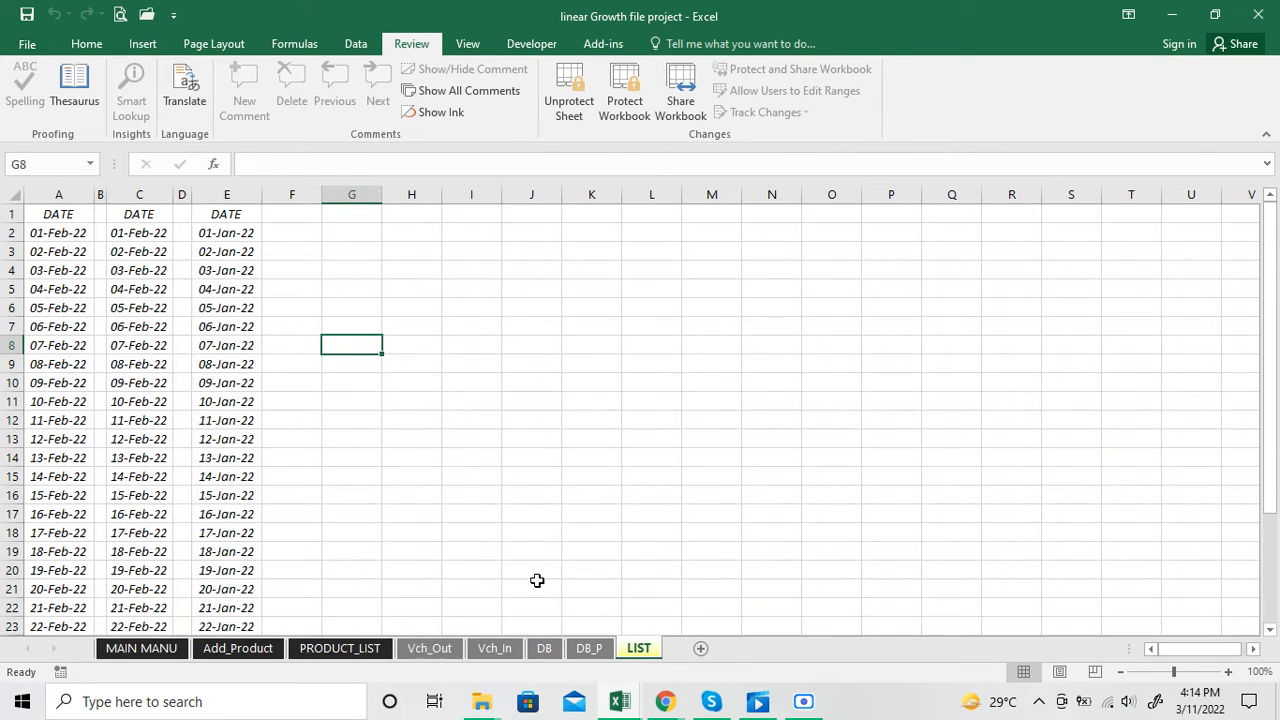
left_click(518, 650)
left_click(432, 648)
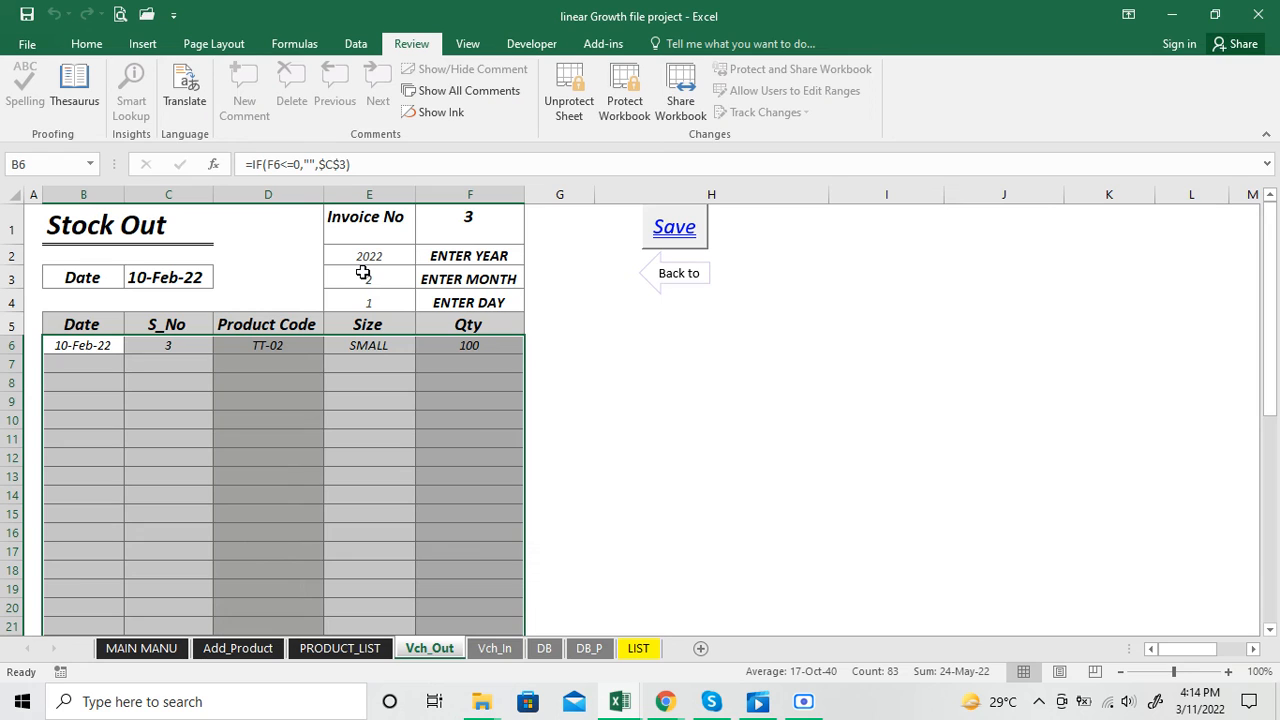
left_click(340, 649)
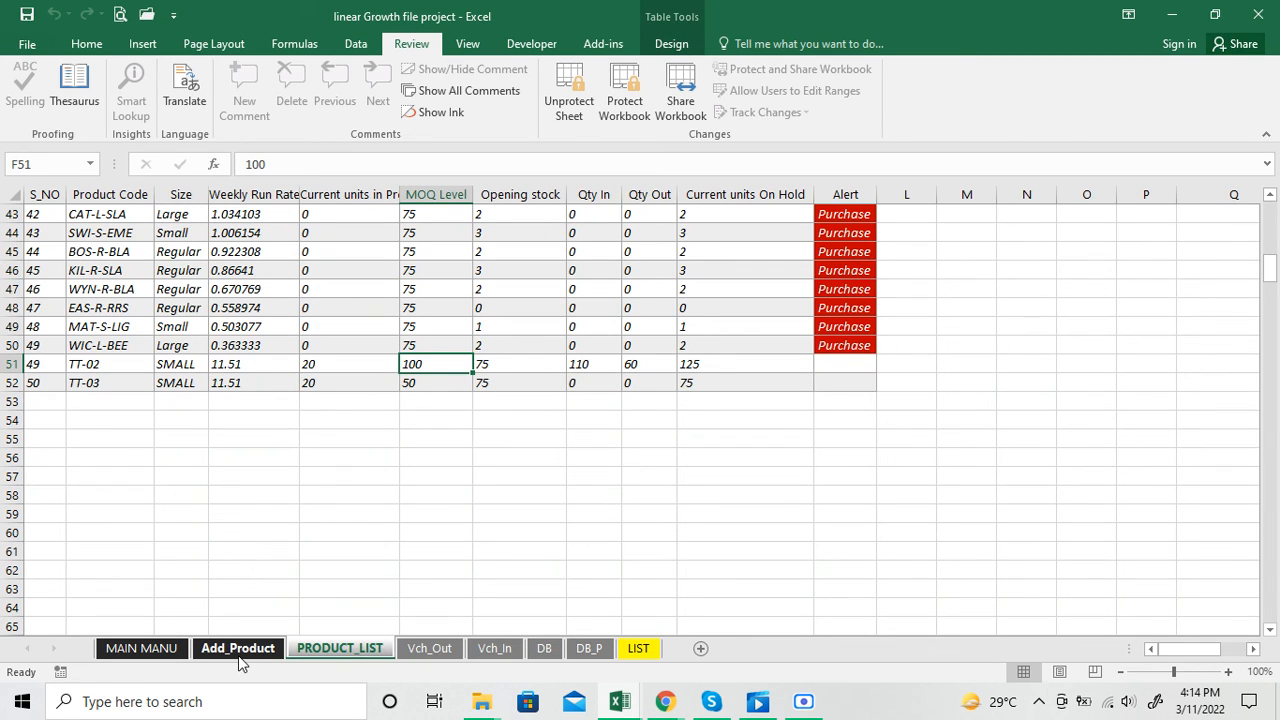
left_click(638, 650)
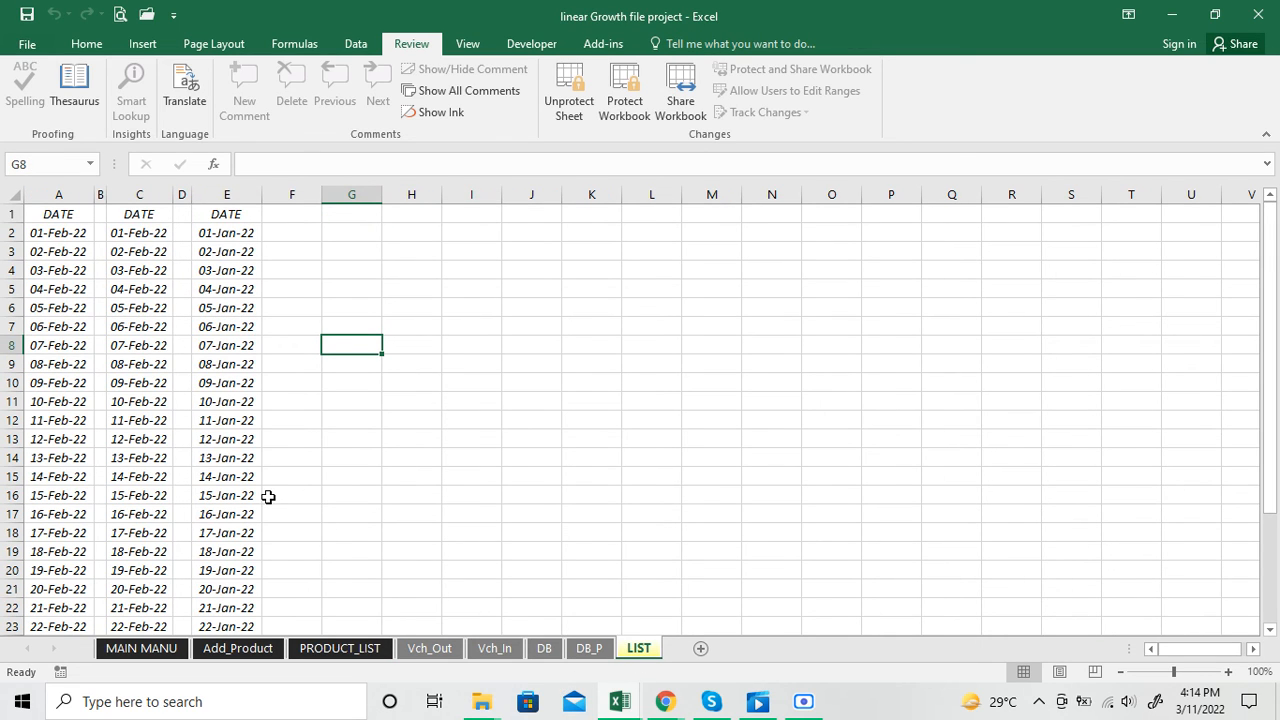
Look through the workbook's sheets in order, from the MAIN MANU dashboard through the product, voucher and database sheets to LIST
left_click(141, 648)
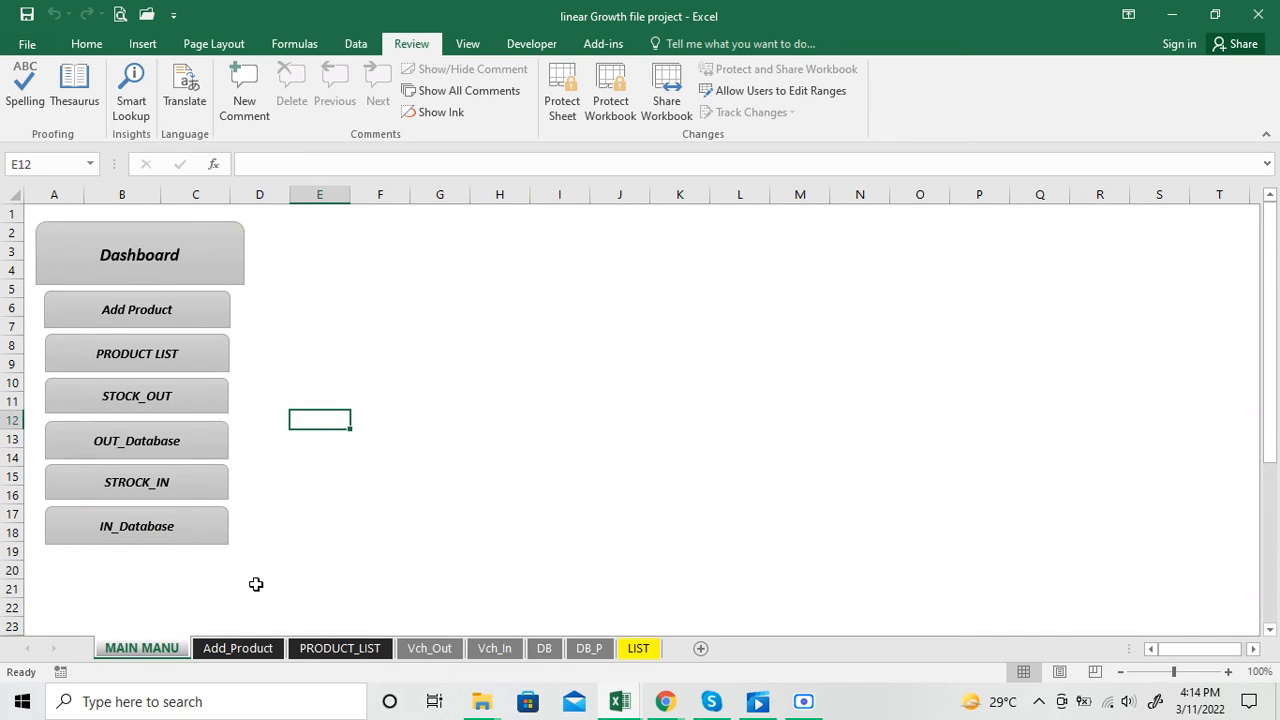
left_click(252, 650)
left_click(330, 648)
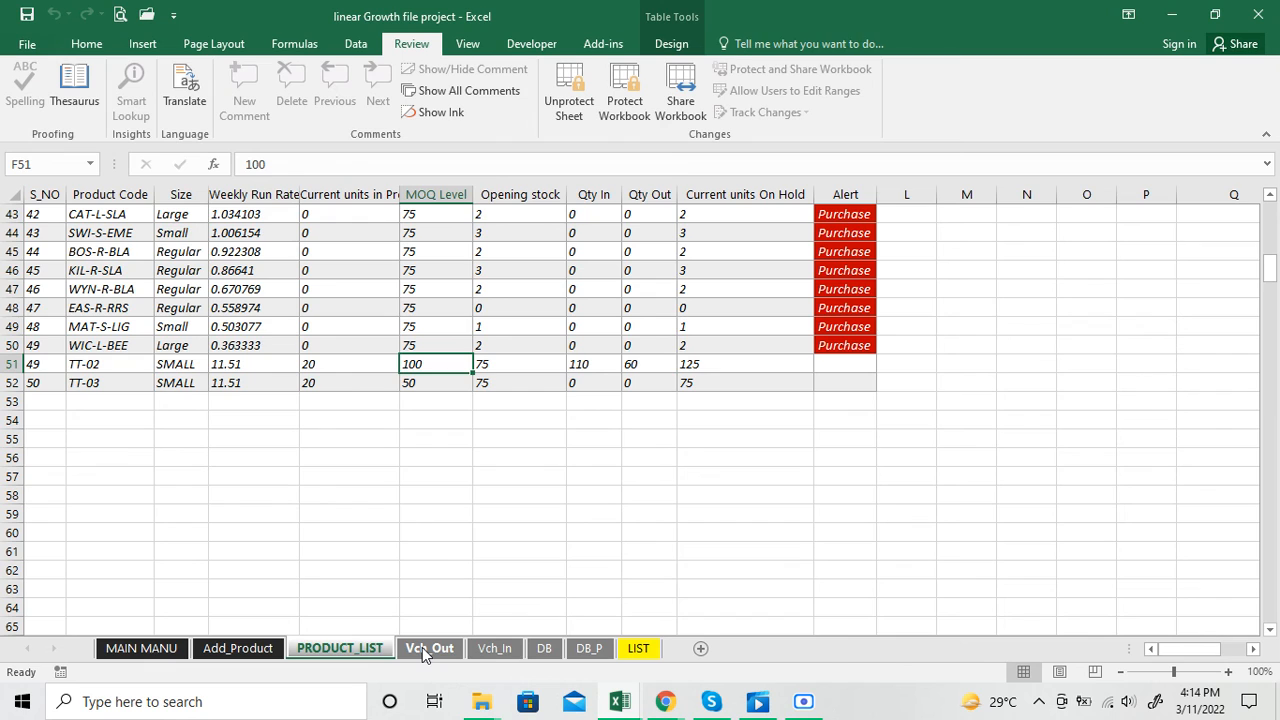
left_click(422, 647)
left_click(484, 650)
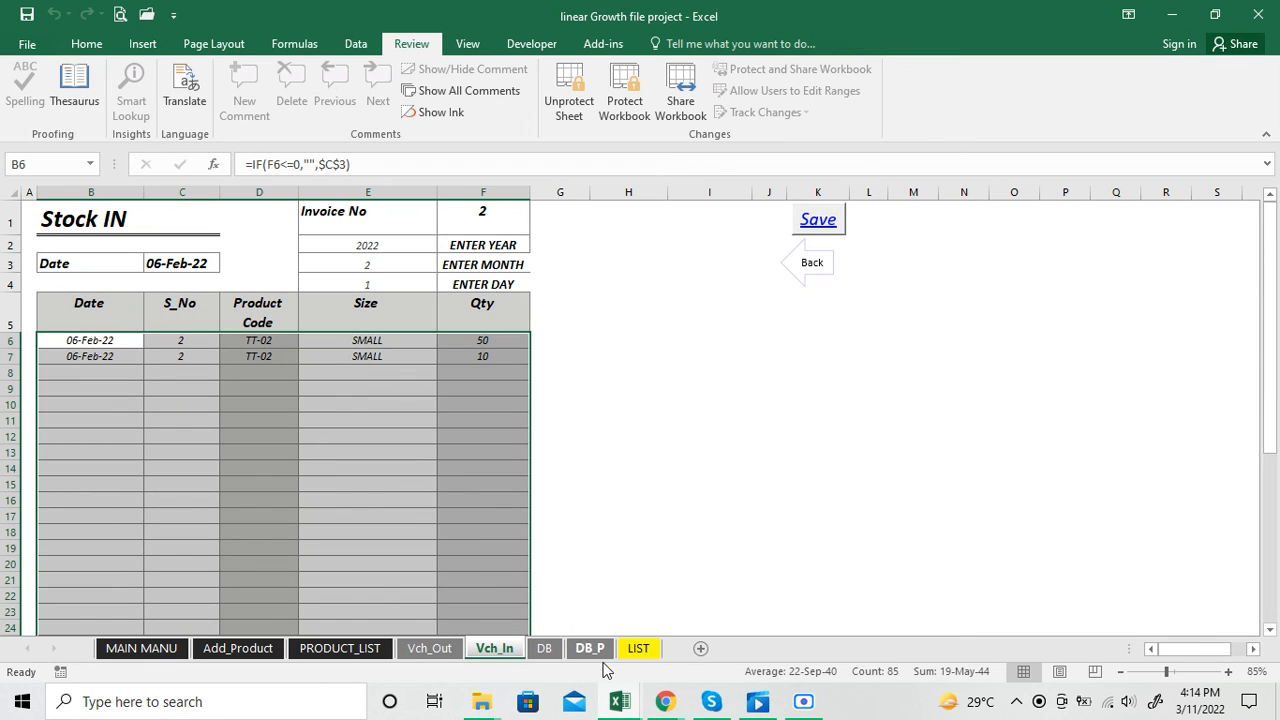
left_click(550, 652)
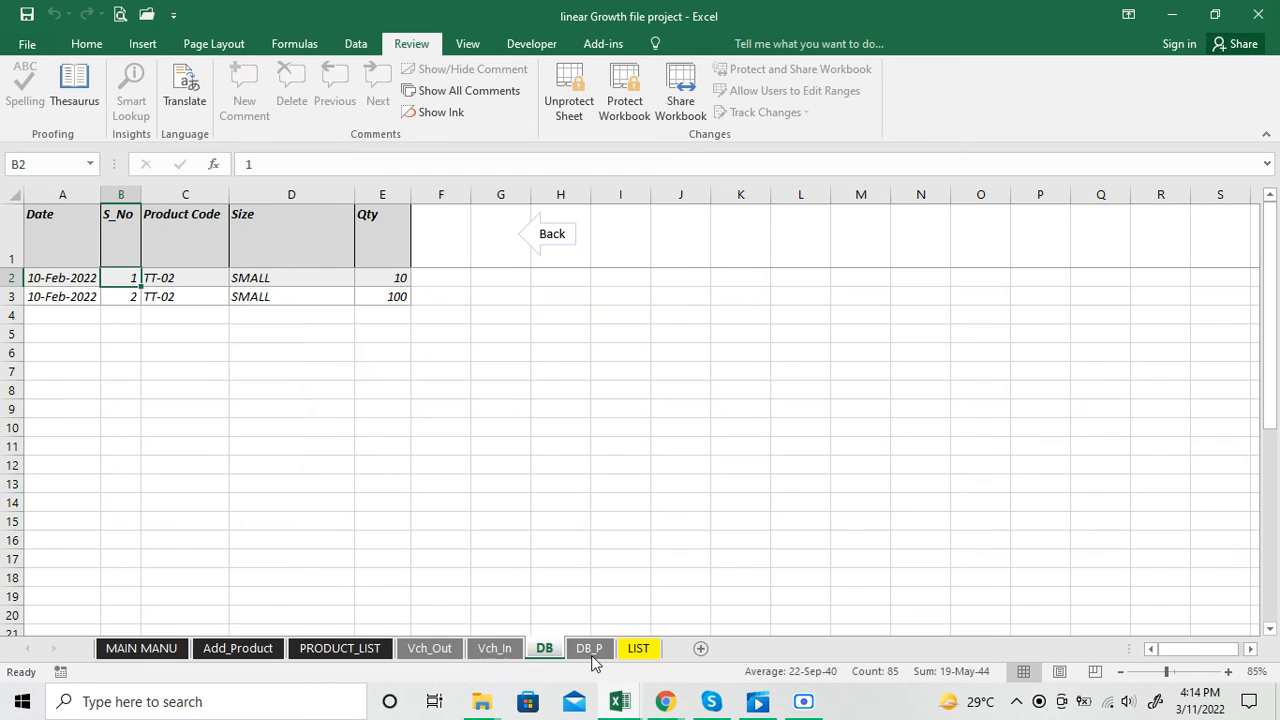
left_click(592, 650)
left_click(640, 650)
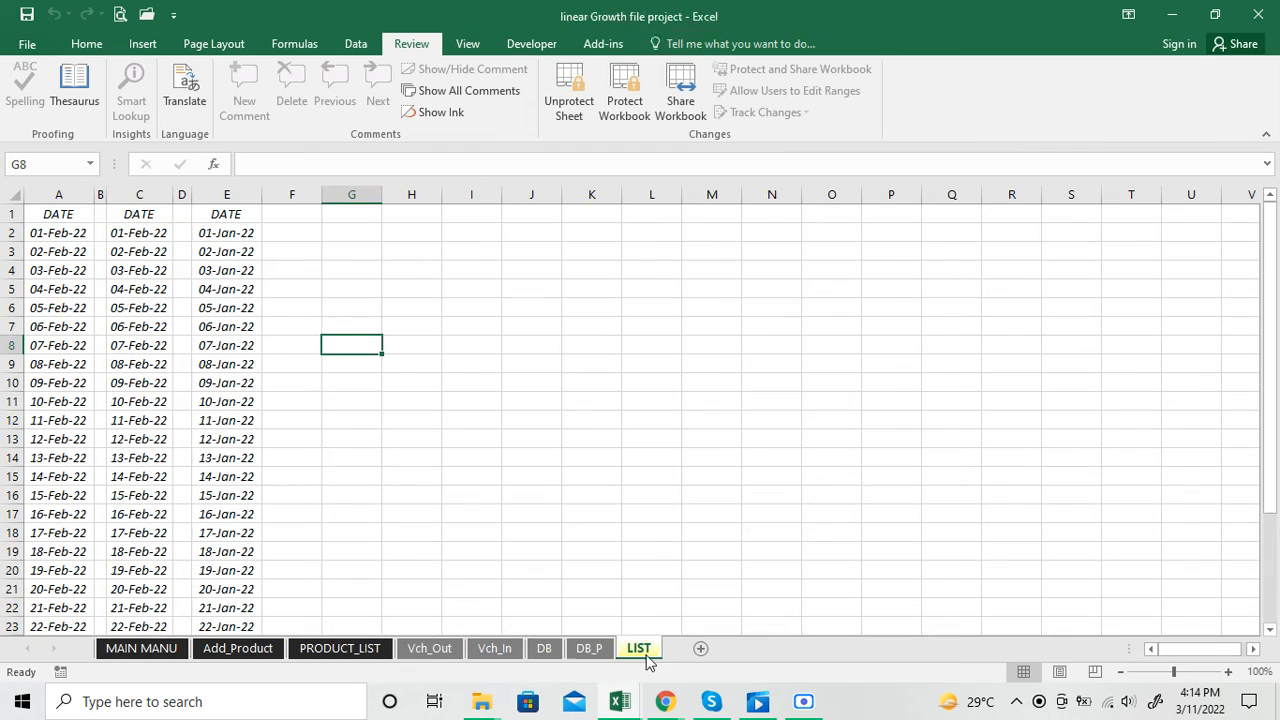
Review DB, the two voucher sheets, PRODUCT_LIST and Add_Product in reverse order and return to the MAIN MANU dashboard
left_click(545, 650)
left_click(502, 652)
left_click(430, 650)
left_click(336, 650)
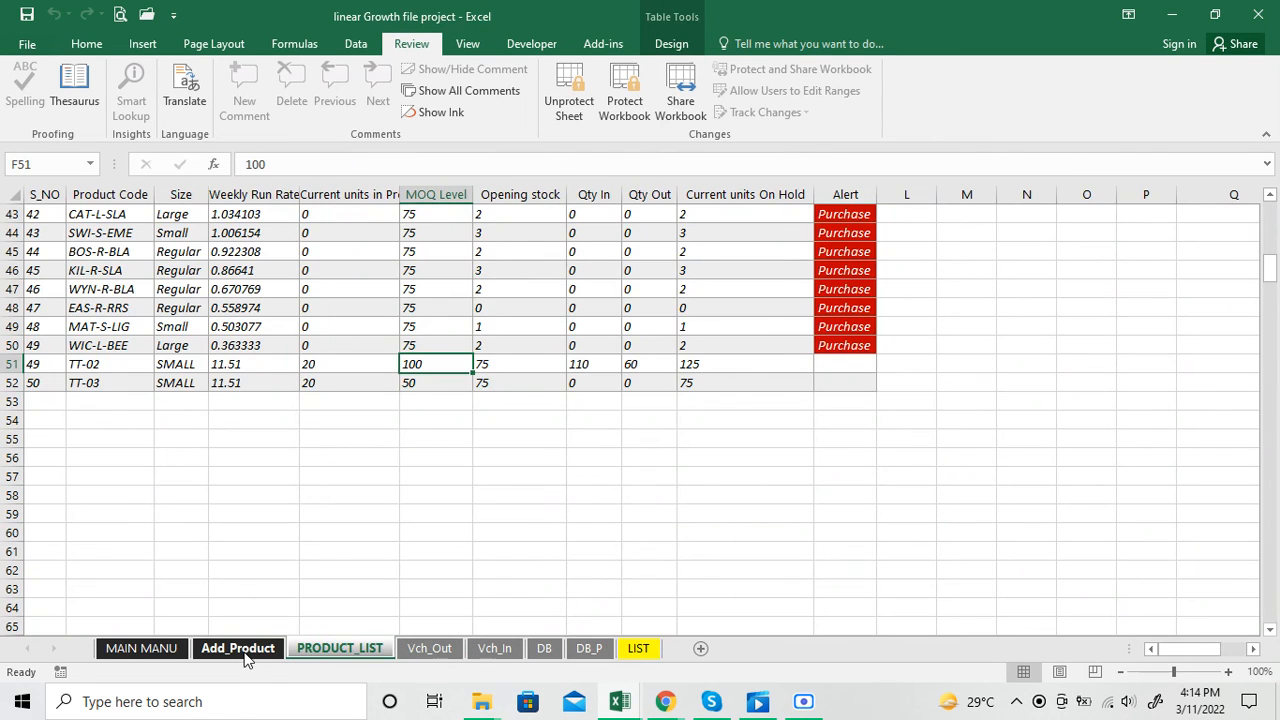
left_click(238, 650)
left_click(143, 652)
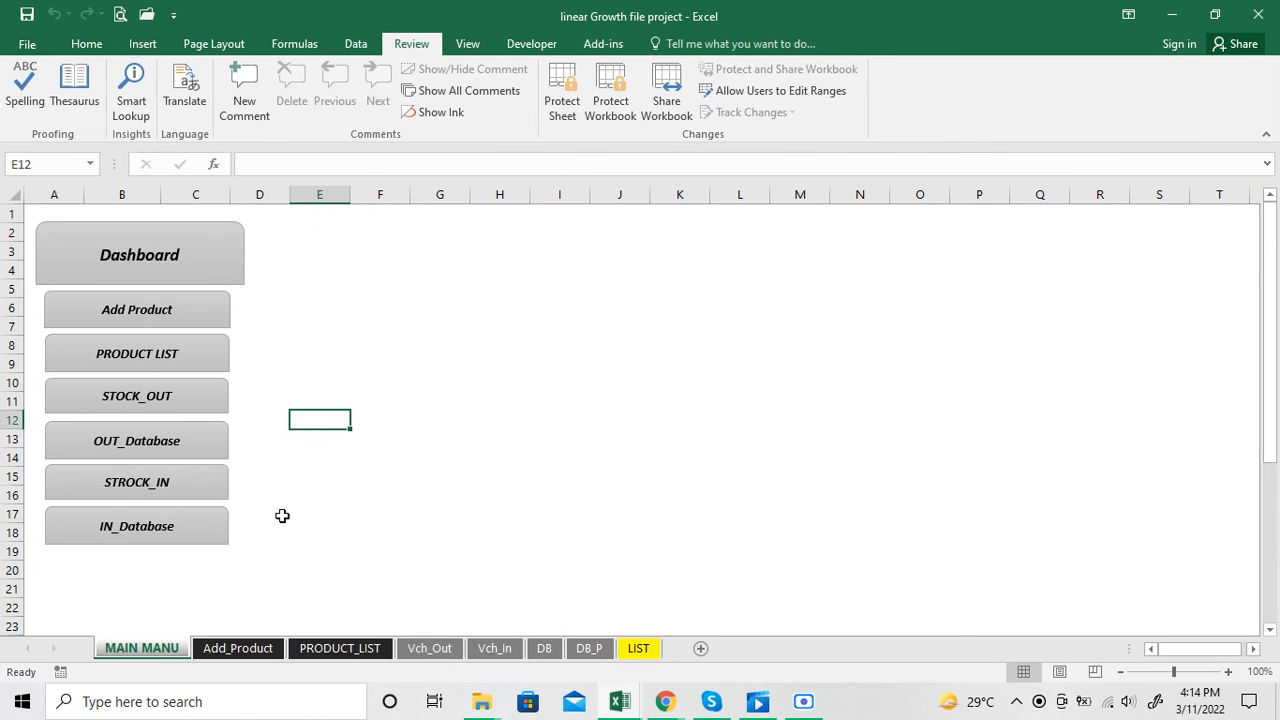